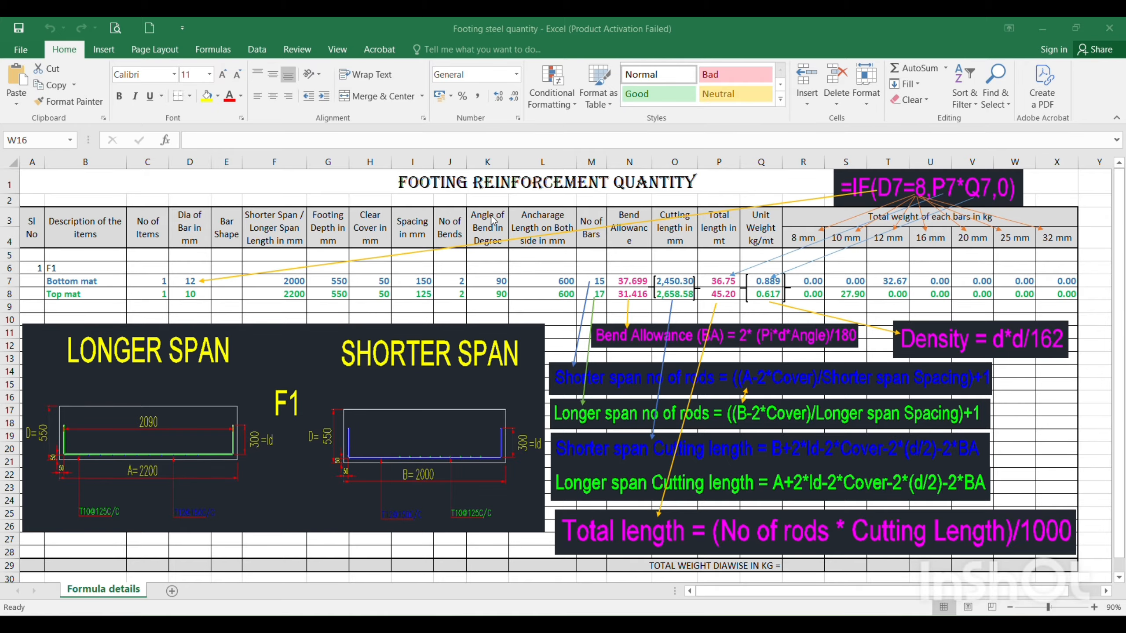
Switch to the footing drawing in AutoCAD and look over the layout plan and the footing detail drawings below it
{"action": "mouse_move", "coordinate": [726, 622]}
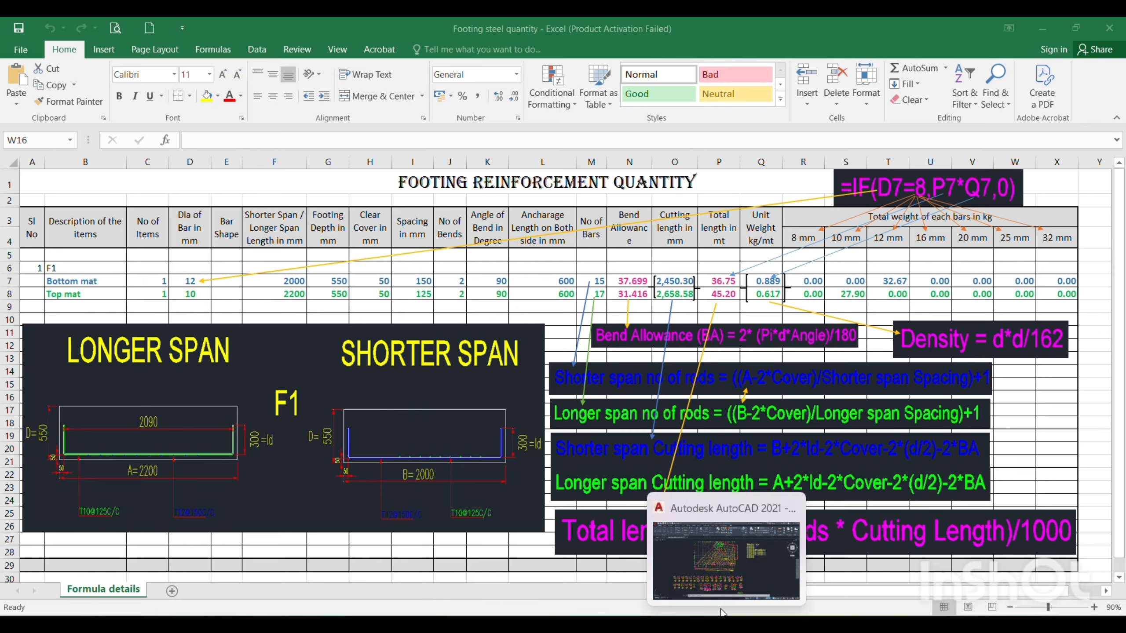
{"action": "left_click", "coordinate": [708, 560]}
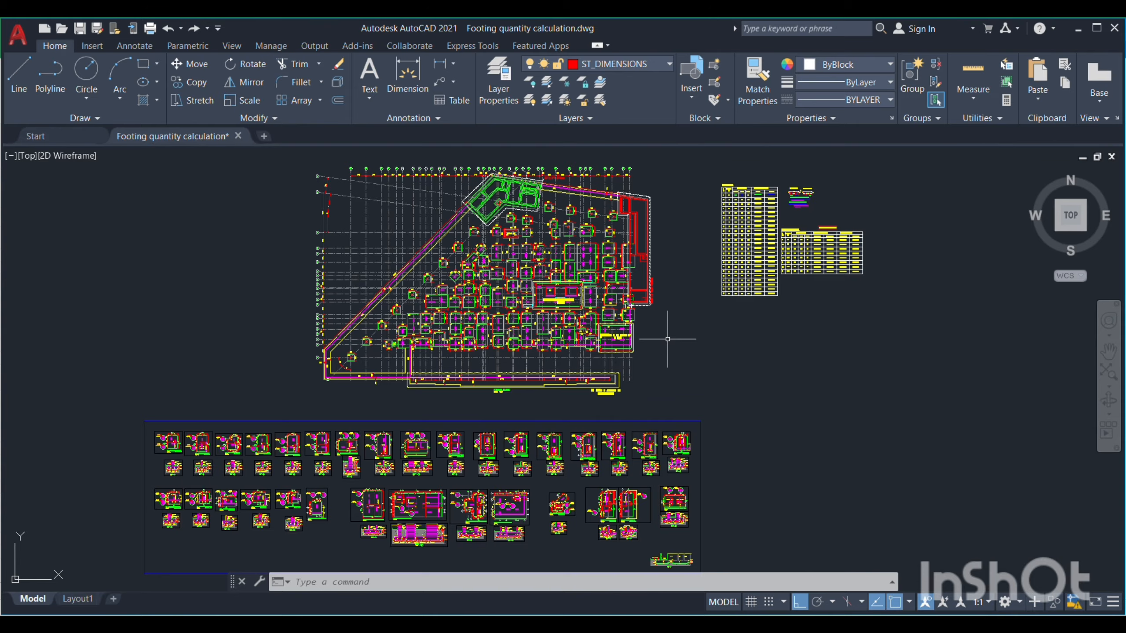
{"action": "scroll", "coordinate": [447, 527], "scroll_direction": "up", "scroll_amount": 6}
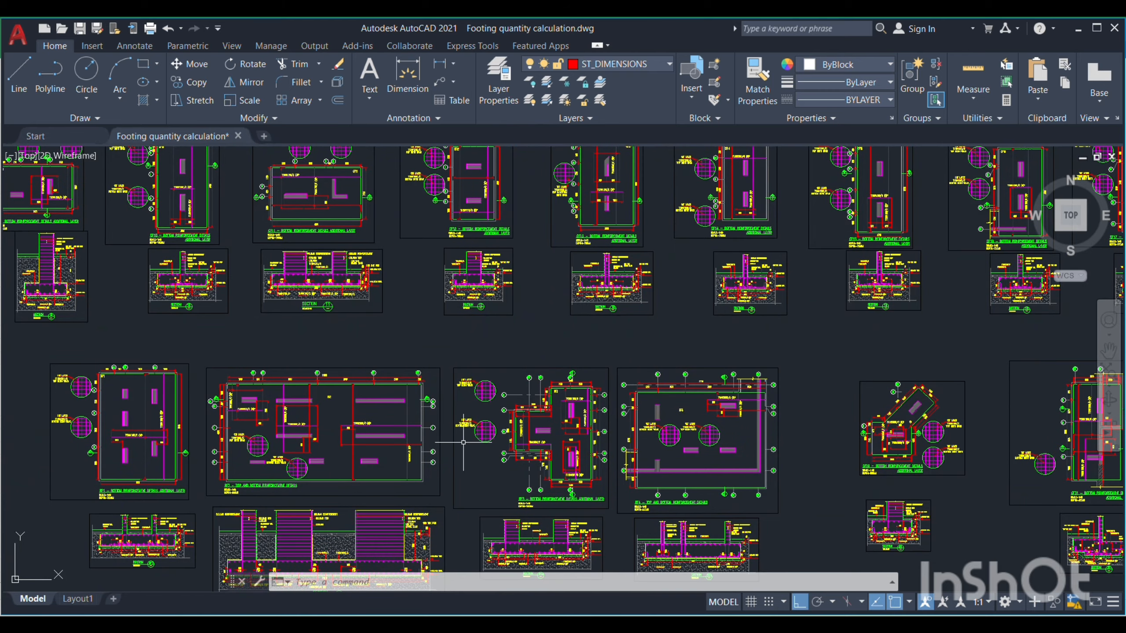
{"action": "scroll", "coordinate": [464, 442], "scroll_direction": "down", "scroll_amount": 6}
{"action": "scroll", "coordinate": [464, 402], "scroll_direction": "up", "scroll_amount": 5}
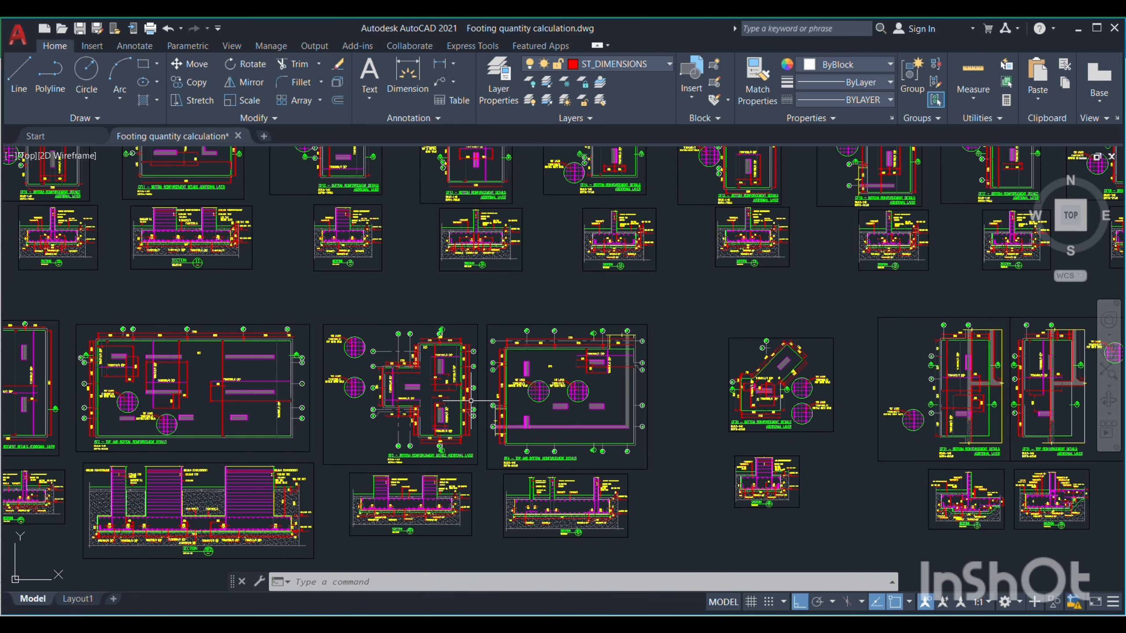
{"action": "scroll", "coordinate": [470, 401], "scroll_direction": "down", "scroll_amount": 2}
{"action": "scroll", "coordinate": [412, 445], "scroll_direction": "down", "scroll_amount": 6}
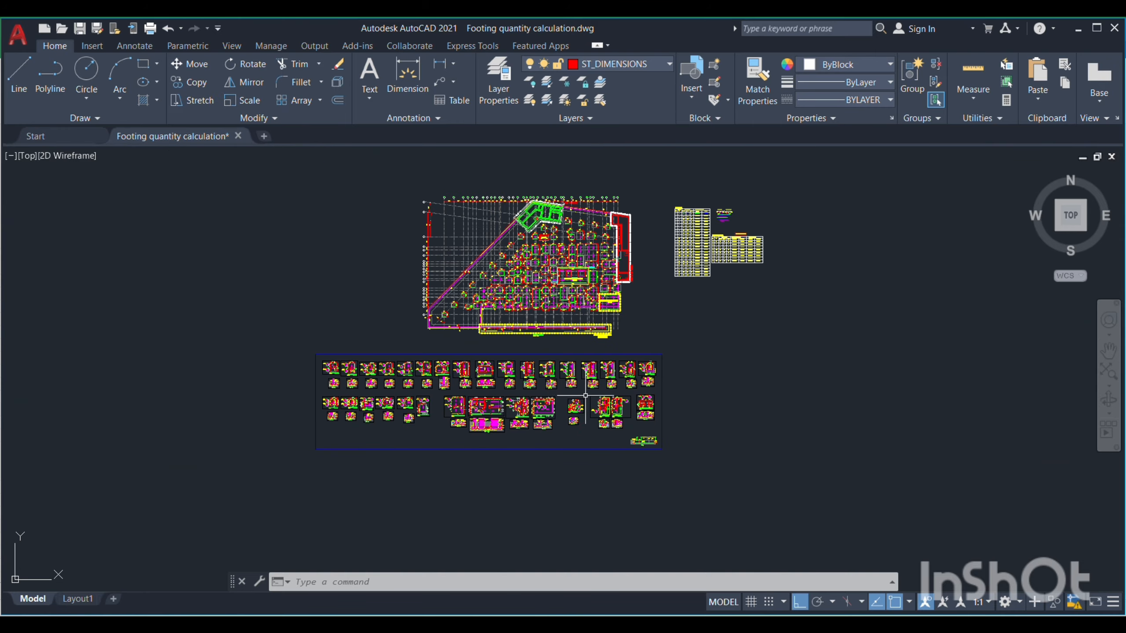
{"action": "scroll", "coordinate": [412, 441], "scroll_direction": "down", "scroll_amount": 2}
{"action": "scroll", "coordinate": [493, 351], "scroll_direction": "up", "scroll_amount": 4}
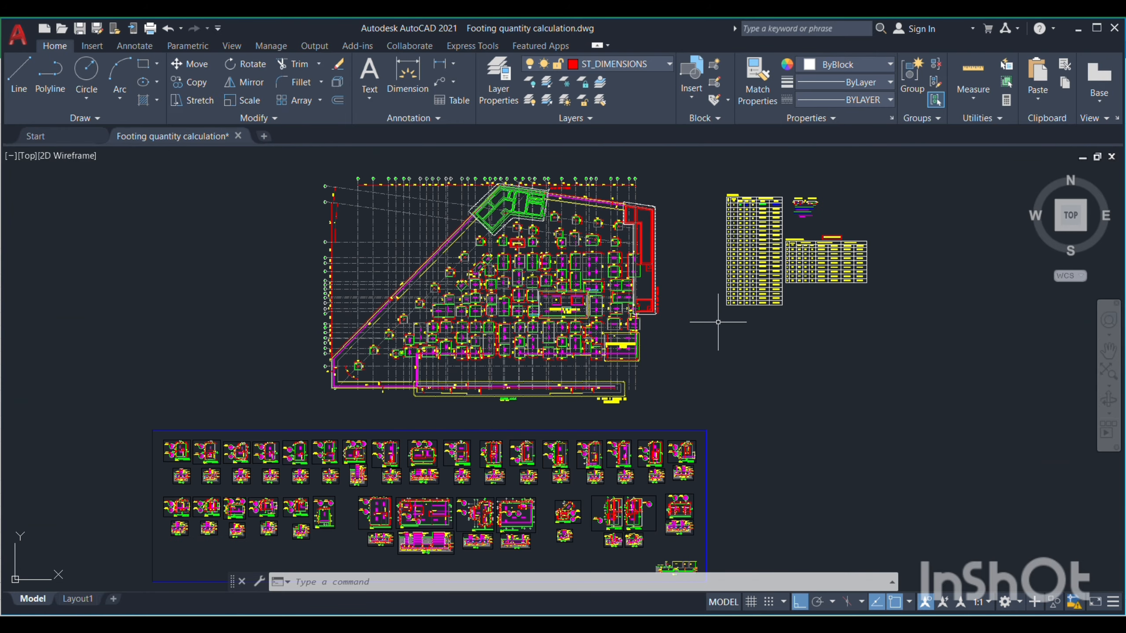
Examine the footing schedule and the combined footing schedule beside the layout plan
{"action": "scroll", "coordinate": [754, 249], "scroll_direction": "up", "scroll_amount": 6}
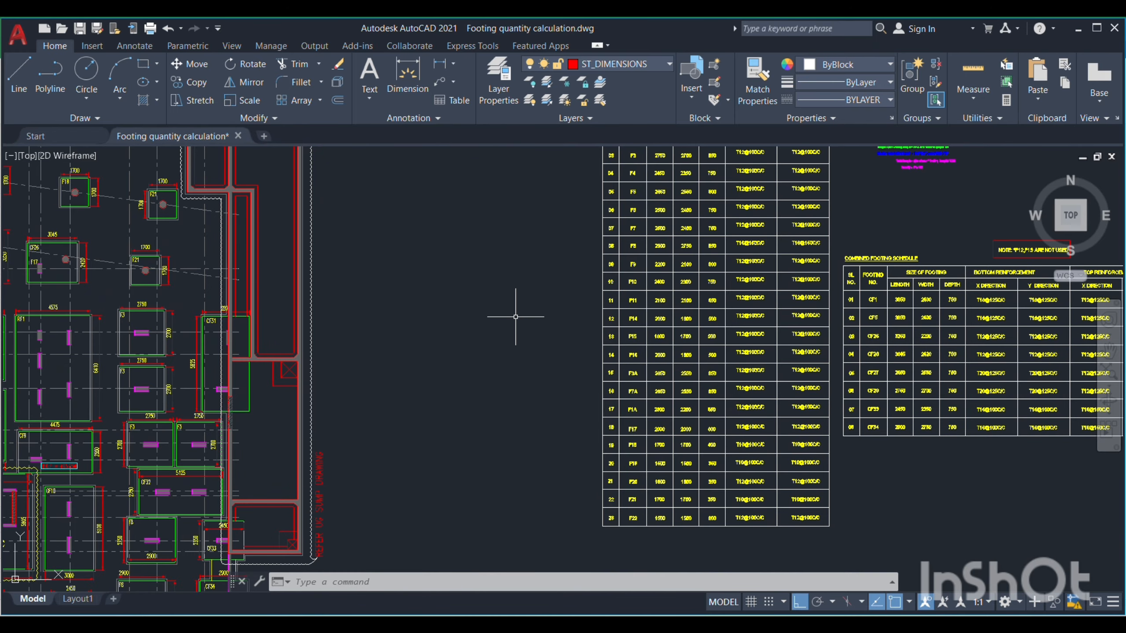
{"action": "scroll", "coordinate": [494, 342], "scroll_direction": "down", "scroll_amount": 4}
{"action": "scroll", "coordinate": [598, 303], "scroll_direction": "up", "scroll_amount": 2}
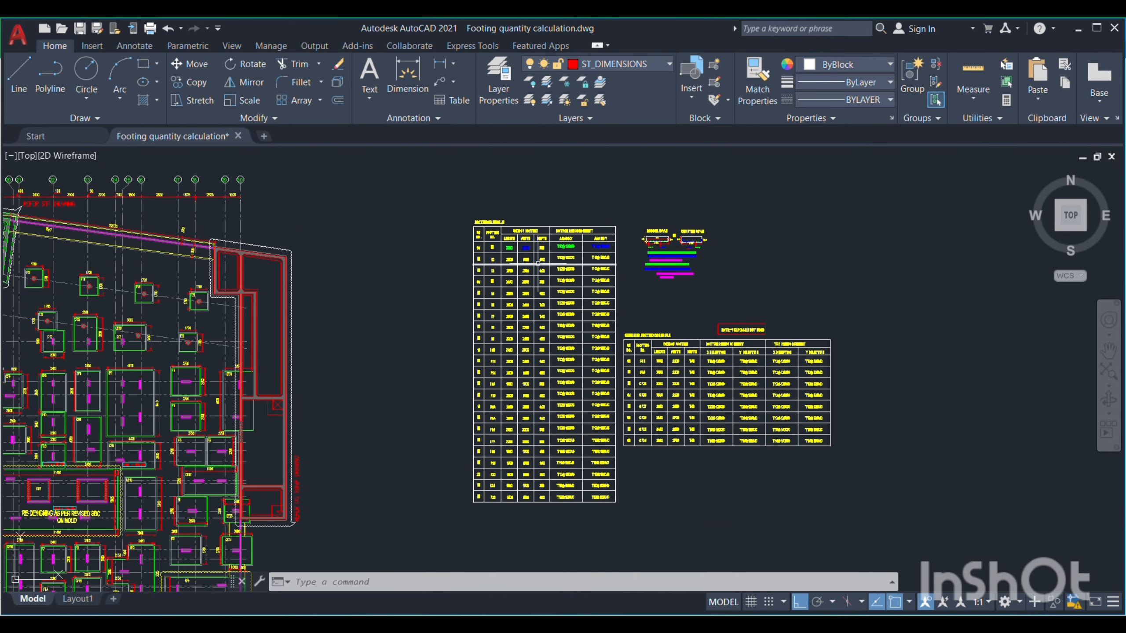
{"action": "scroll", "coordinate": [708, 358], "scroll_direction": "up", "scroll_amount": 4}
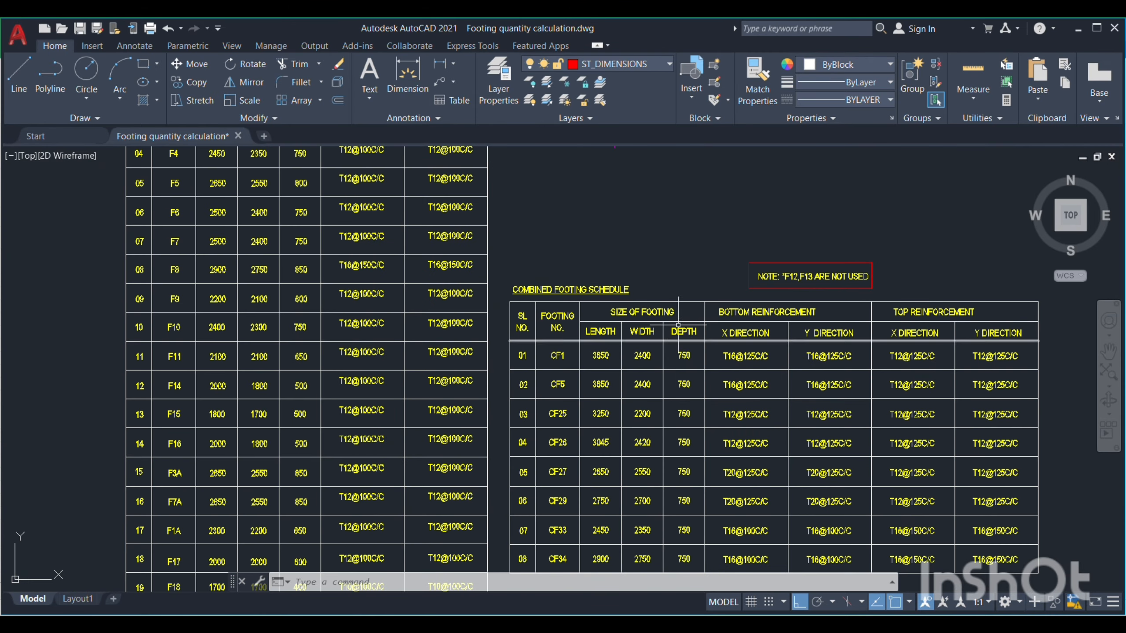
{"action": "scroll", "coordinate": [687, 275], "scroll_direction": "down", "scroll_amount": 4}
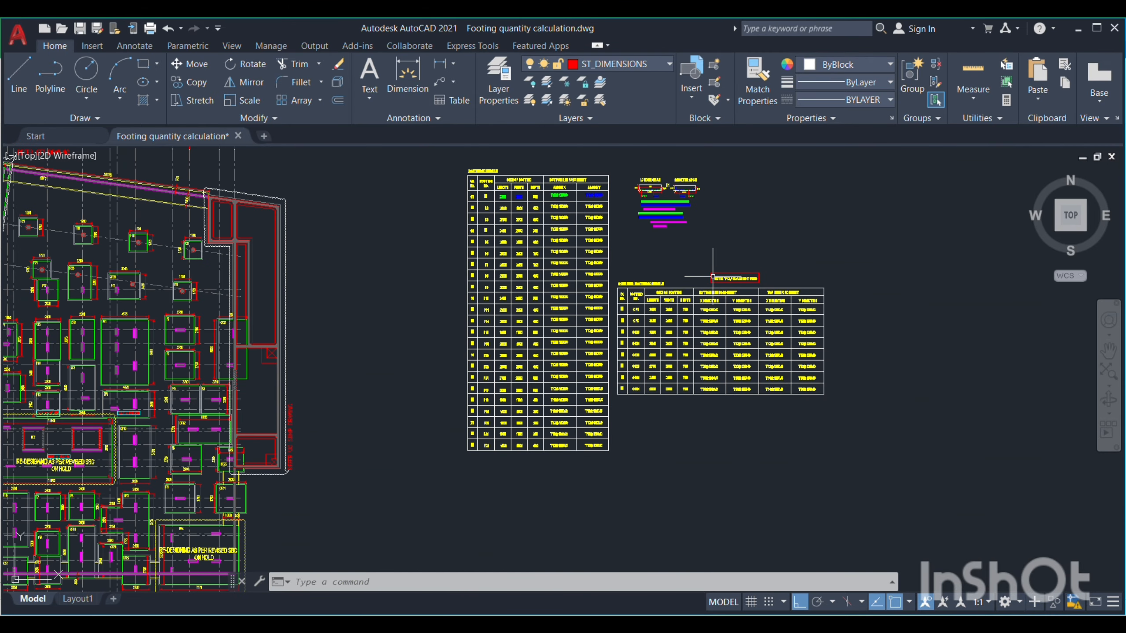
Inspect the RF1, RF2 and RF3 reinforcement details and their sections among the footing detail drawings
{"action": "scroll", "coordinate": [738, 262], "scroll_direction": "down", "scroll_amount": 4}
{"action": "scroll", "coordinate": [602, 428], "scroll_direction": "up", "scroll_amount": 3}
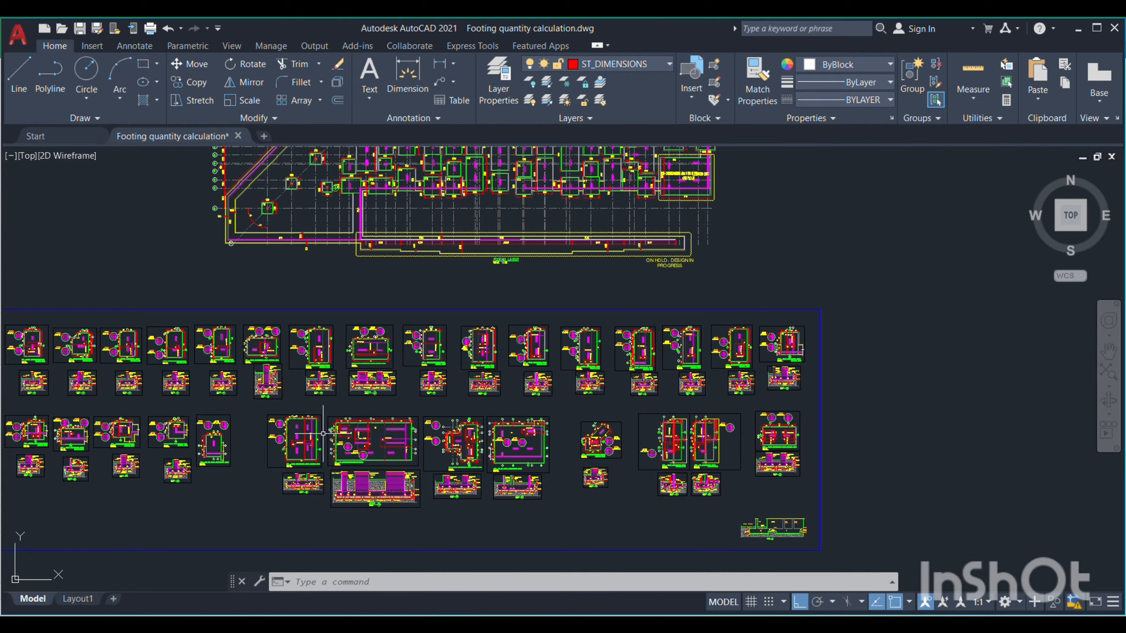
{"action": "scroll", "coordinate": [251, 515], "scroll_direction": "up", "scroll_amount": 2}
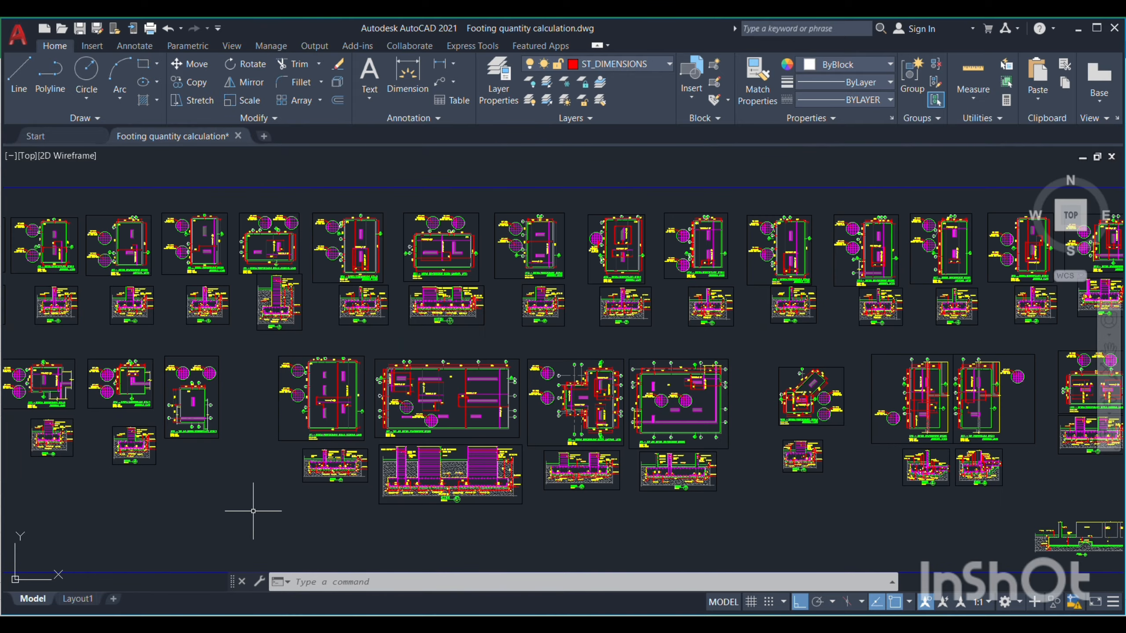
{"action": "scroll", "coordinate": [399, 461], "scroll_direction": "up", "scroll_amount": 4}
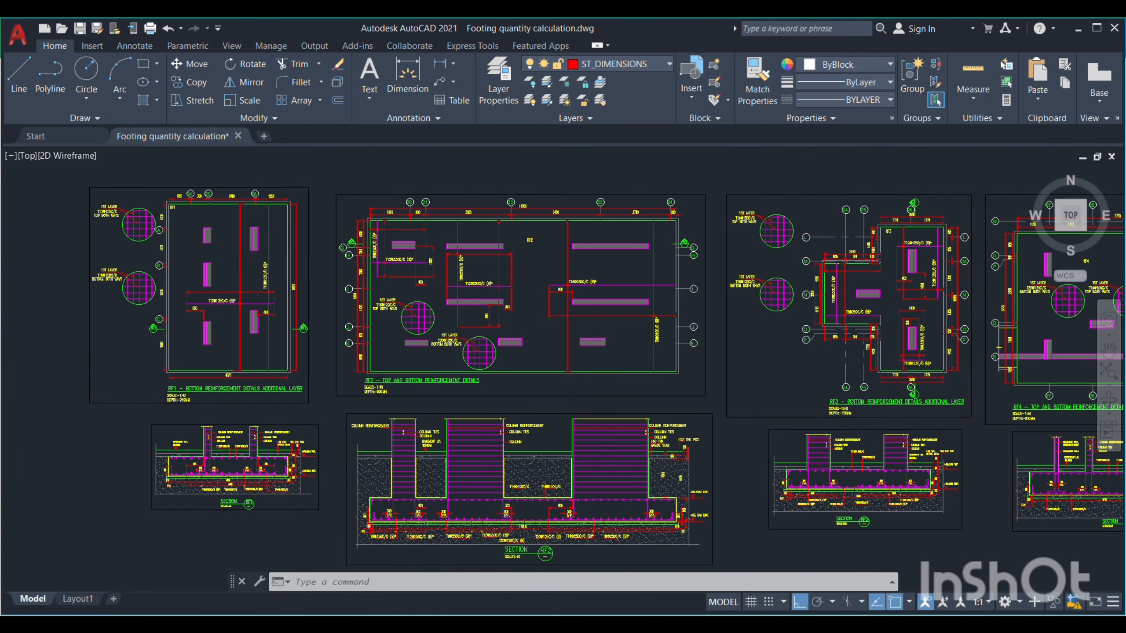
{"action": "scroll", "coordinate": [609, 392], "scroll_direction": "down", "scroll_amount": 2}
{"action": "scroll", "coordinate": [610, 392], "scroll_direction": "down", "scroll_amount": 6}
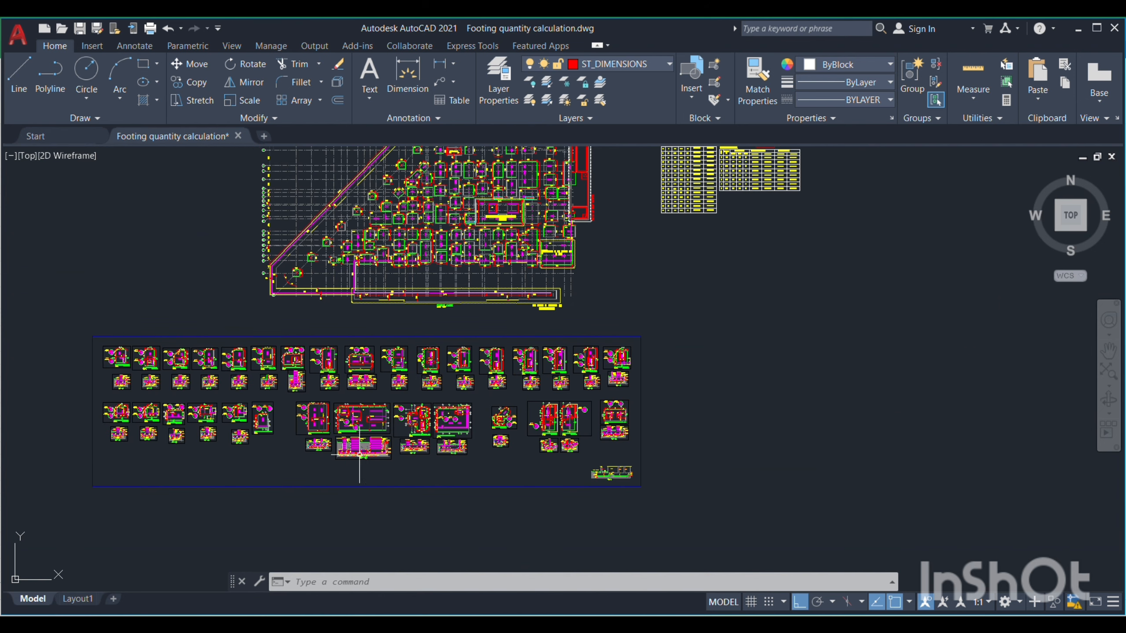
Read the size and bottom reinforcement of footing F1 in the footing schedule
{"action": "scroll", "coordinate": [464, 292], "scroll_direction": "up", "scroll_amount": 2}
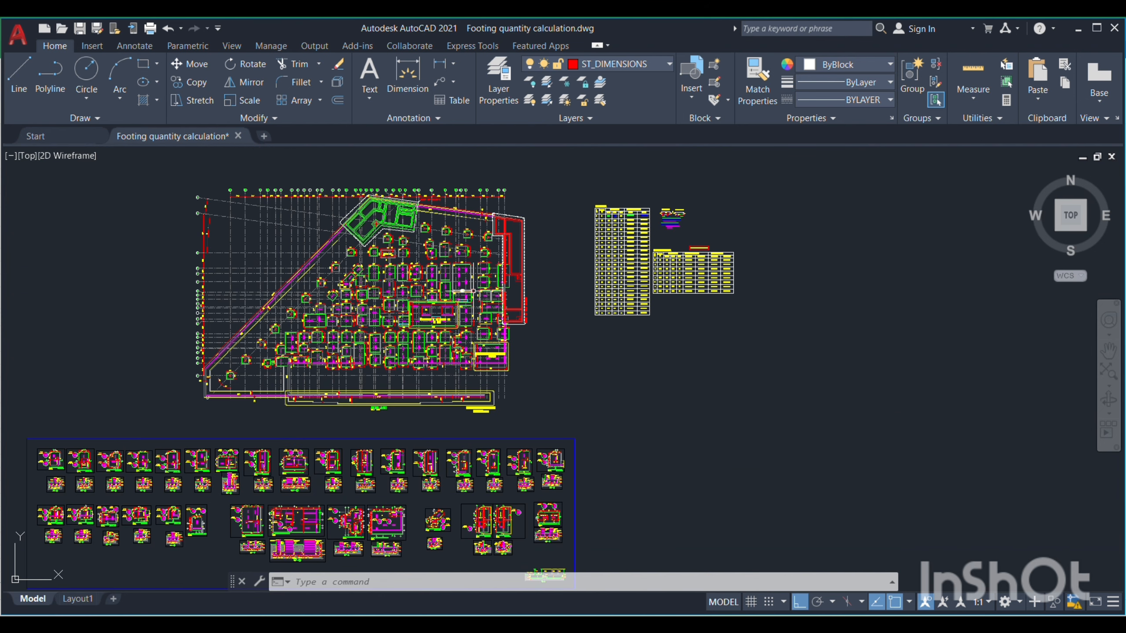
{"action": "scroll", "coordinate": [650, 210], "scroll_direction": "up", "scroll_amount": 5}
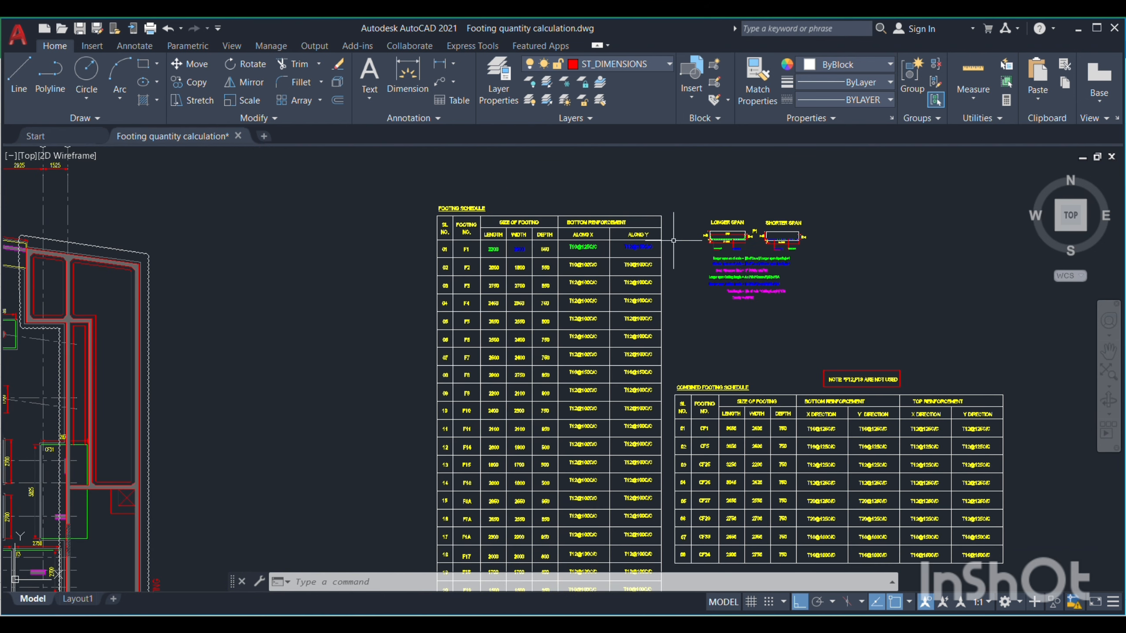
{"action": "scroll", "coordinate": [673, 241], "scroll_direction": "up", "scroll_amount": 2}
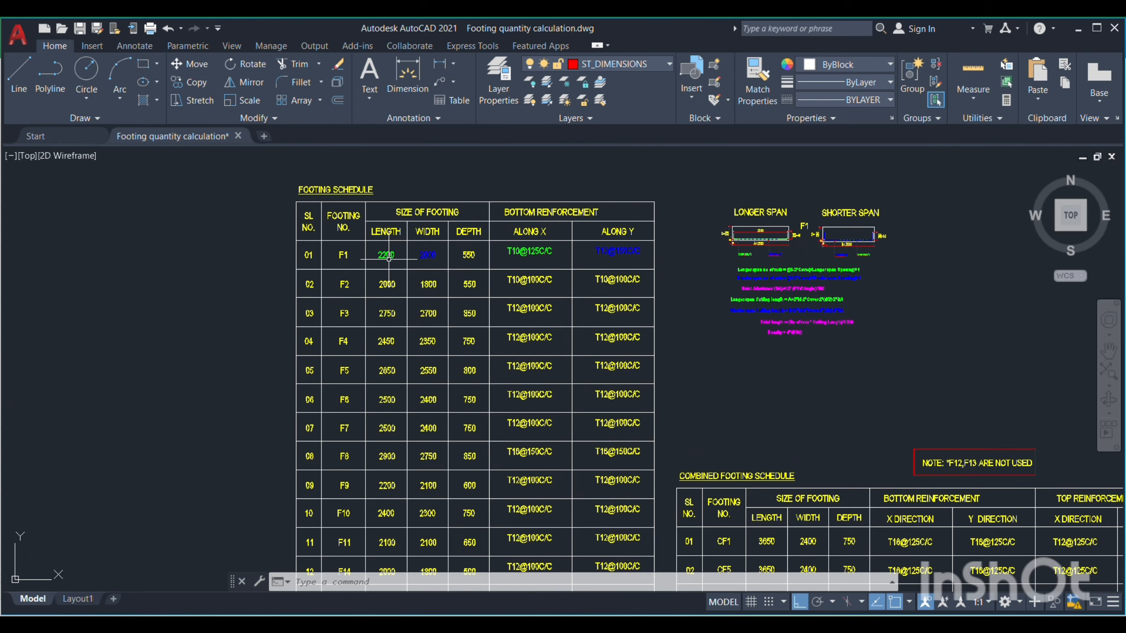
{"action": "left_click_drag", "start_coordinate": [674, 252], "coordinate": [503, 296]}
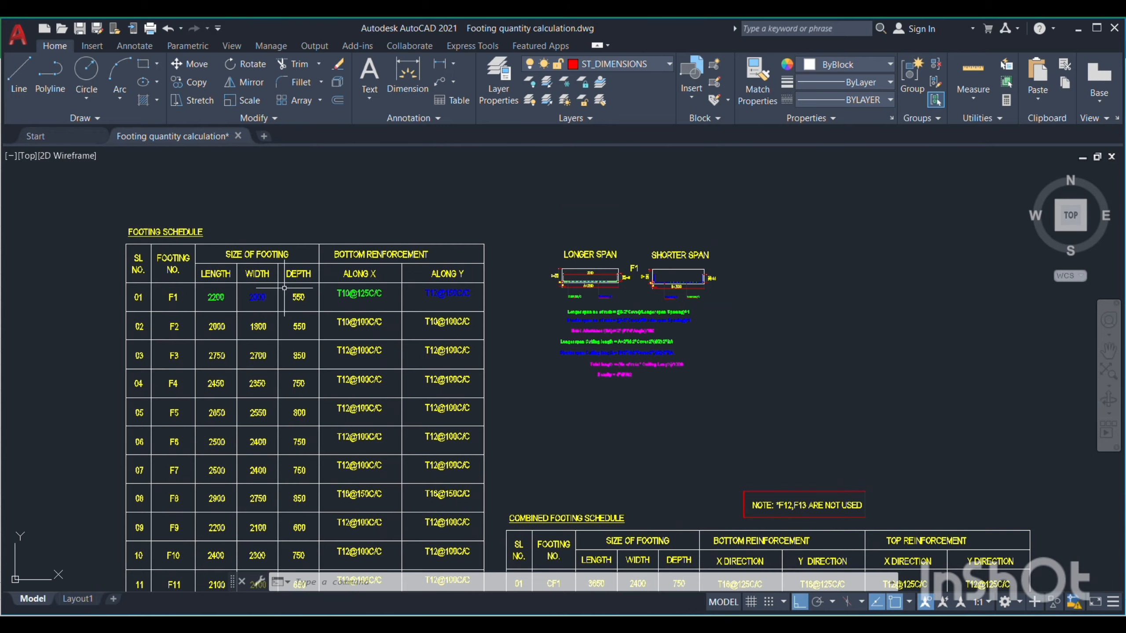
{"action": "scroll", "coordinate": [284, 288], "scroll_direction": "up", "scroll_amount": 2}
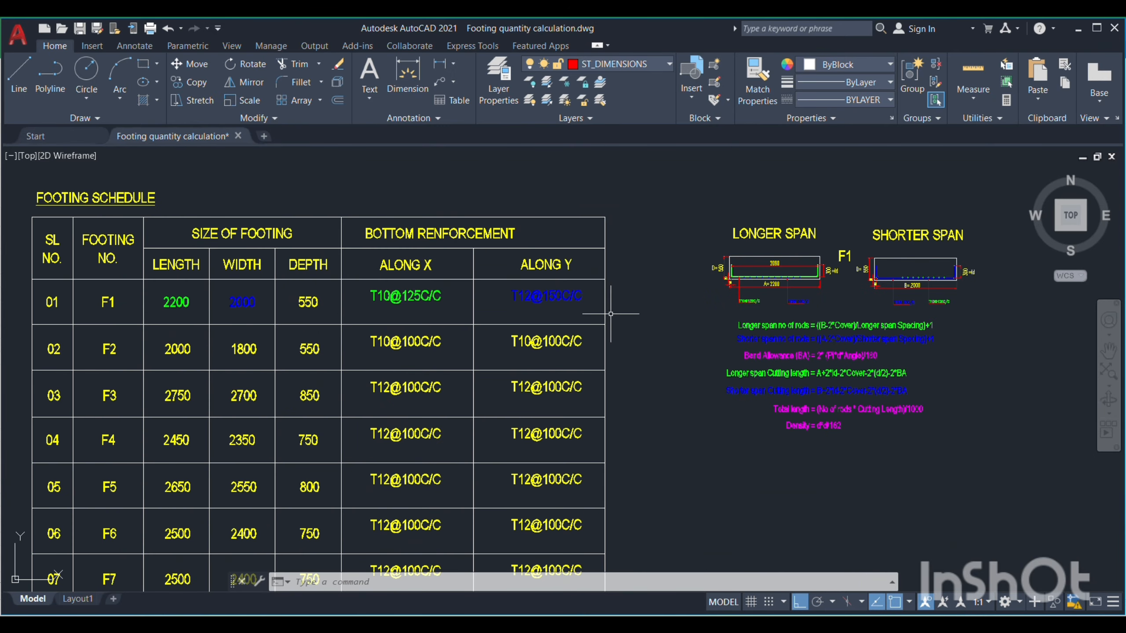
{"action": "left_click_drag", "start_coordinate": [683, 331], "coordinate": [525, 342]}
Inspect the concrete cover and bar arrangement at the lower corners of the F1 longer span and shorter span sections
{"action": "scroll", "coordinate": [684, 315], "scroll_direction": "up", "scroll_amount": 2}
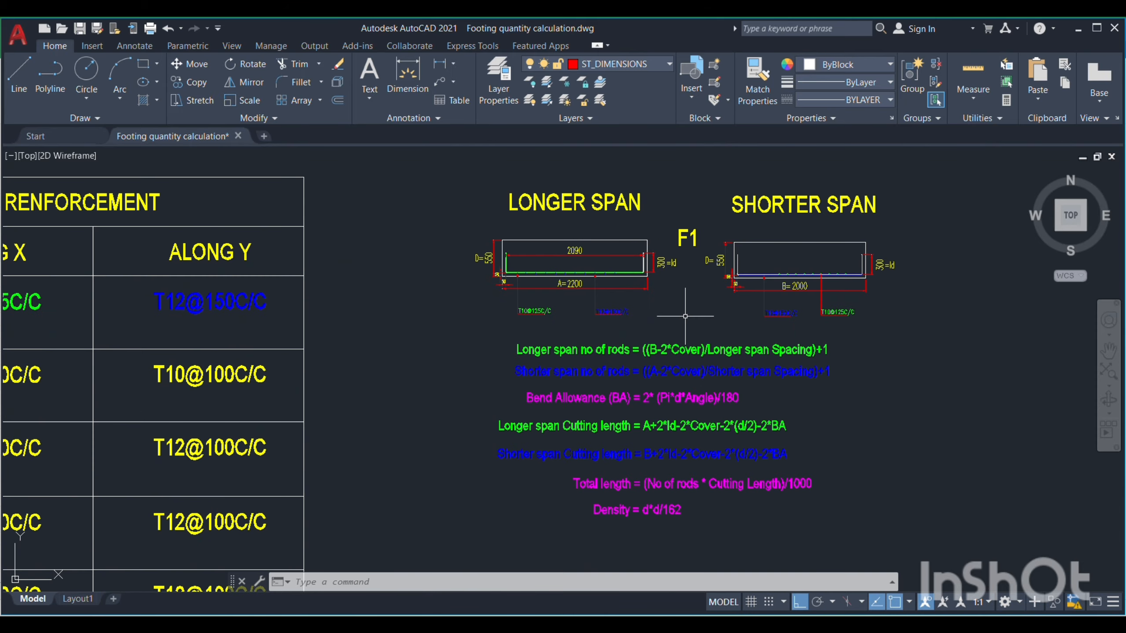
{"action": "left_click_drag", "start_coordinate": [693, 323], "coordinate": [623, 316]}
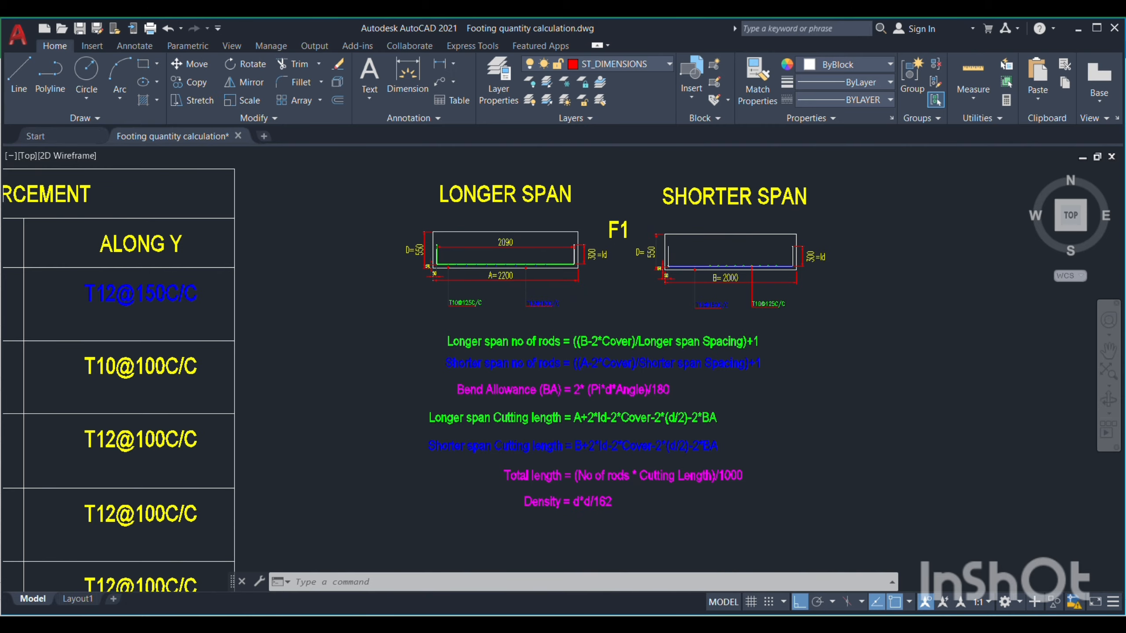
{"action": "scroll", "coordinate": [471, 257], "scroll_direction": "up", "scroll_amount": 2}
{"action": "scroll", "coordinate": [470, 257], "scroll_direction": "up", "scroll_amount": 5}
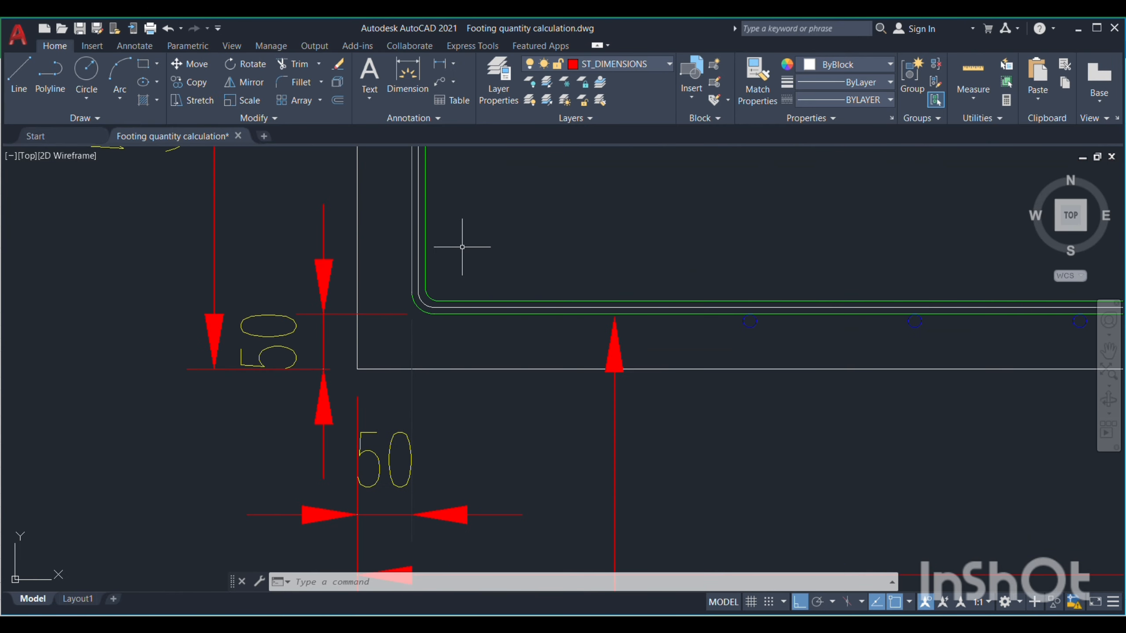
{"action": "scroll", "coordinate": [339, 326], "scroll_direction": "down", "scroll_amount": 3}
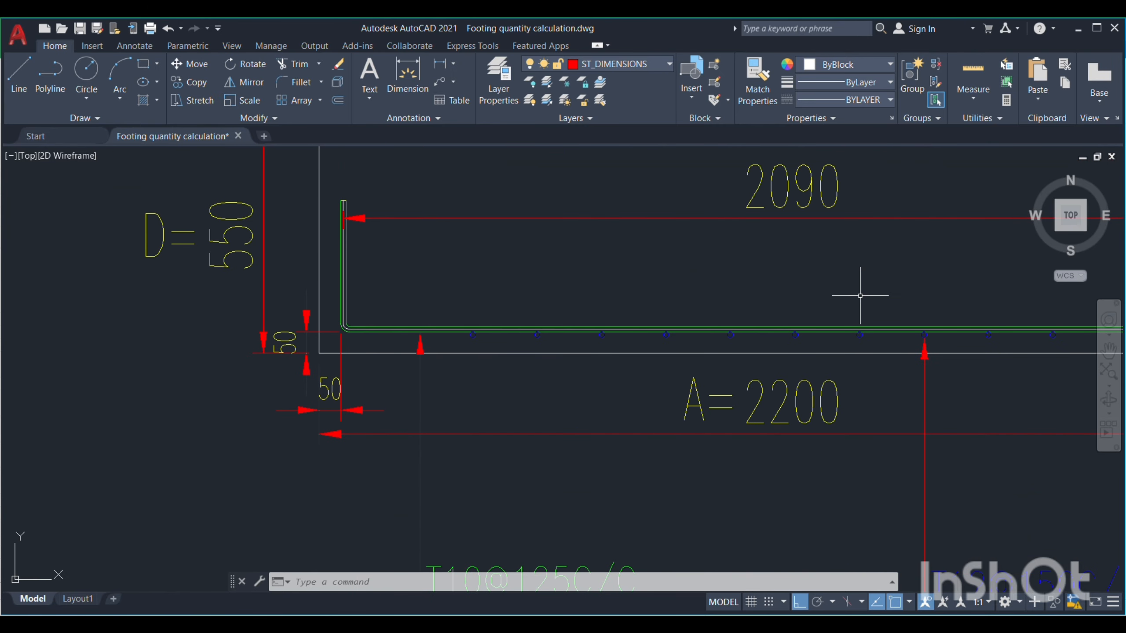
{"action": "scroll", "coordinate": [195, 307], "scroll_direction": "down", "scroll_amount": 6}
{"action": "scroll", "coordinate": [667, 320], "scroll_direction": "up", "scroll_amount": 6}
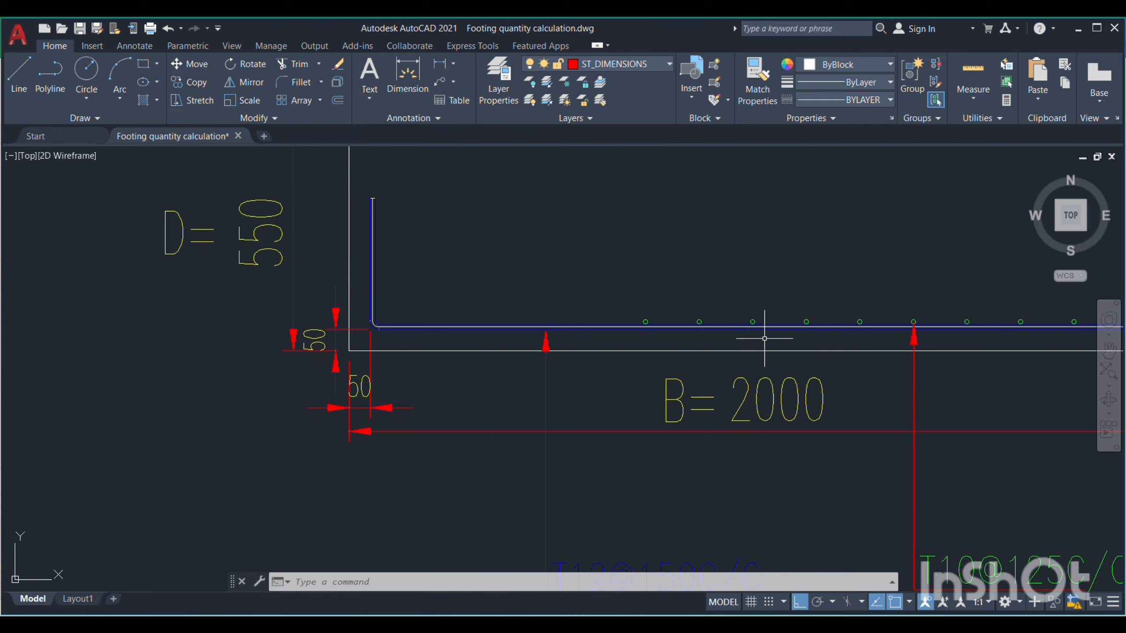
{"action": "scroll", "coordinate": [774, 332], "scroll_direction": "down", "scroll_amount": 8}
Study the F1 longer span section with its length, depth, cover, anchorage and bar callouts
{"action": "scroll", "coordinate": [592, 290], "scroll_direction": "up", "scroll_amount": 3}
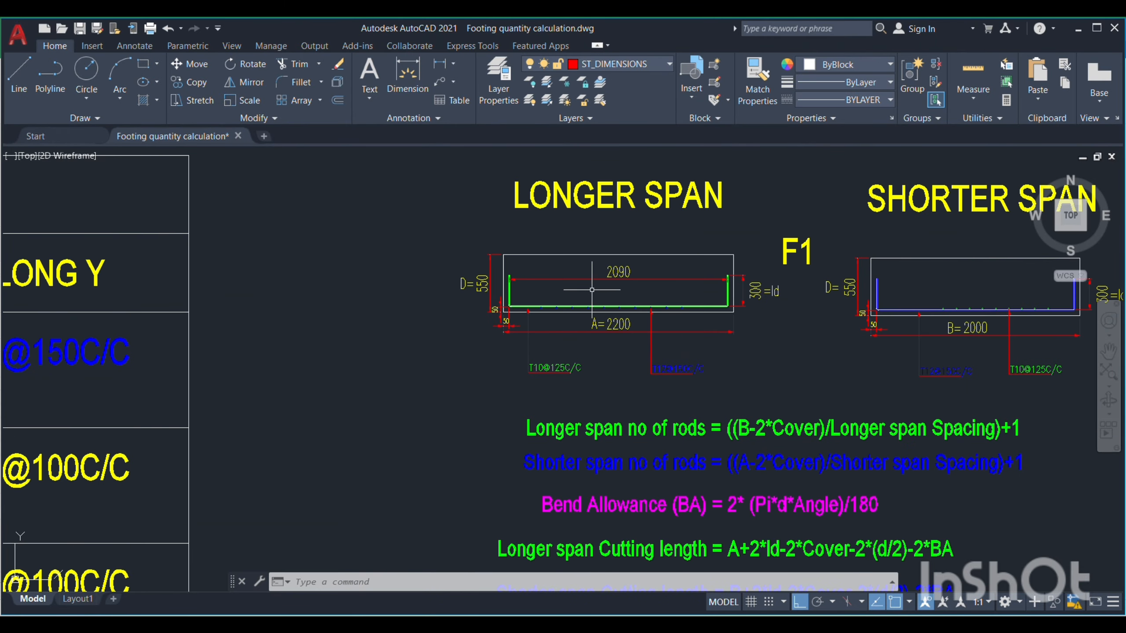
{"action": "scroll", "coordinate": [601, 289], "scroll_direction": "up", "scroll_amount": 2}
{"action": "mouse_move", "coordinate": [675, 287]}
{"action": "left_mouse_down"}
{"action": "mouse_move", "coordinate": [641, 286]}
{"action": "mouse_move", "coordinate": [612, 316]}
{"action": "left_mouse_up"}
{"action": "scroll", "coordinate": [559, 320], "scroll_direction": "up", "scroll_amount": 2}
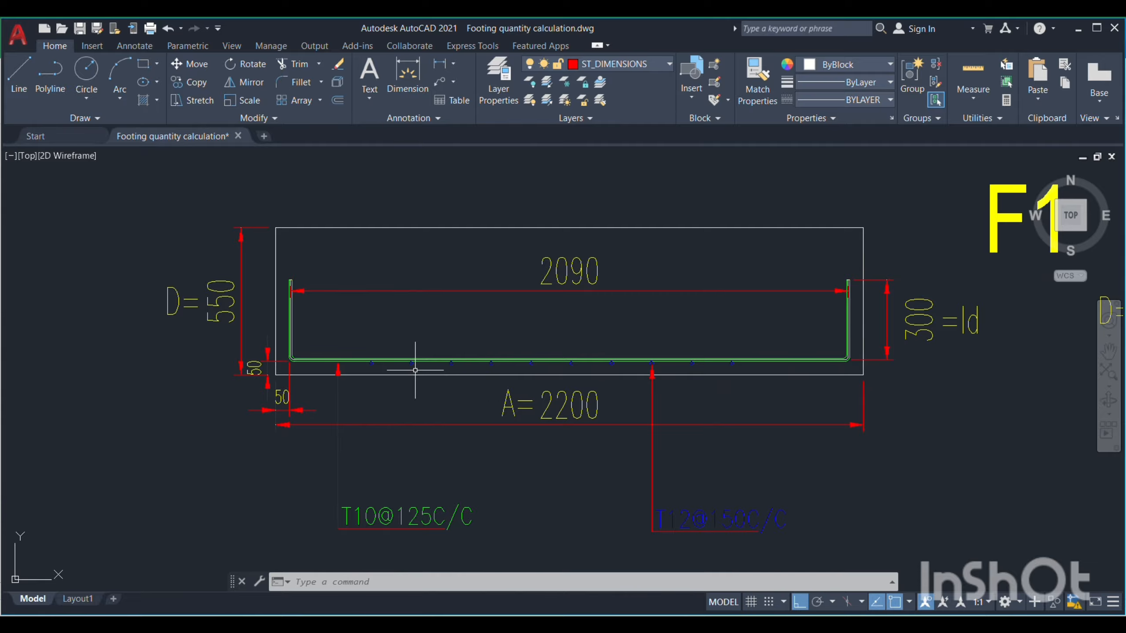
Study the F1 shorter span section, including its width, depth, anchorage, bar callouts and corner cover
{"action": "scroll", "coordinate": [270, 297], "scroll_direction": "down", "scroll_amount": 6}
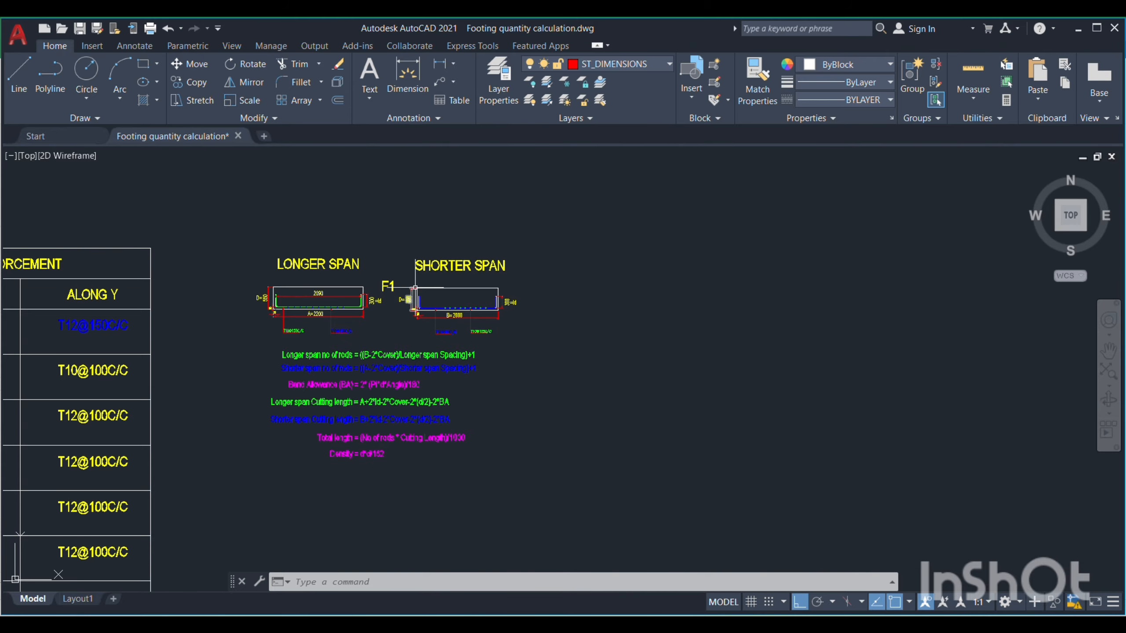
{"action": "scroll", "coordinate": [439, 291], "scroll_direction": "up", "scroll_amount": 8}
{"action": "scroll", "coordinate": [913, 359], "scroll_direction": "down", "scroll_amount": 2}
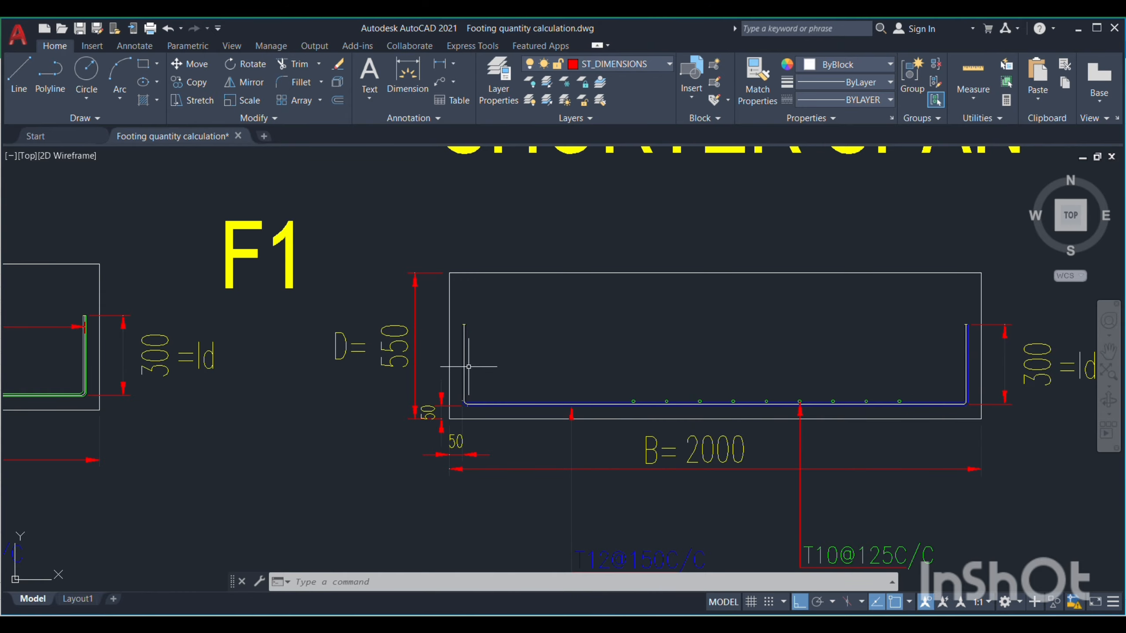
{"action": "scroll", "coordinate": [756, 415], "scroll_direction": "up", "scroll_amount": 2}
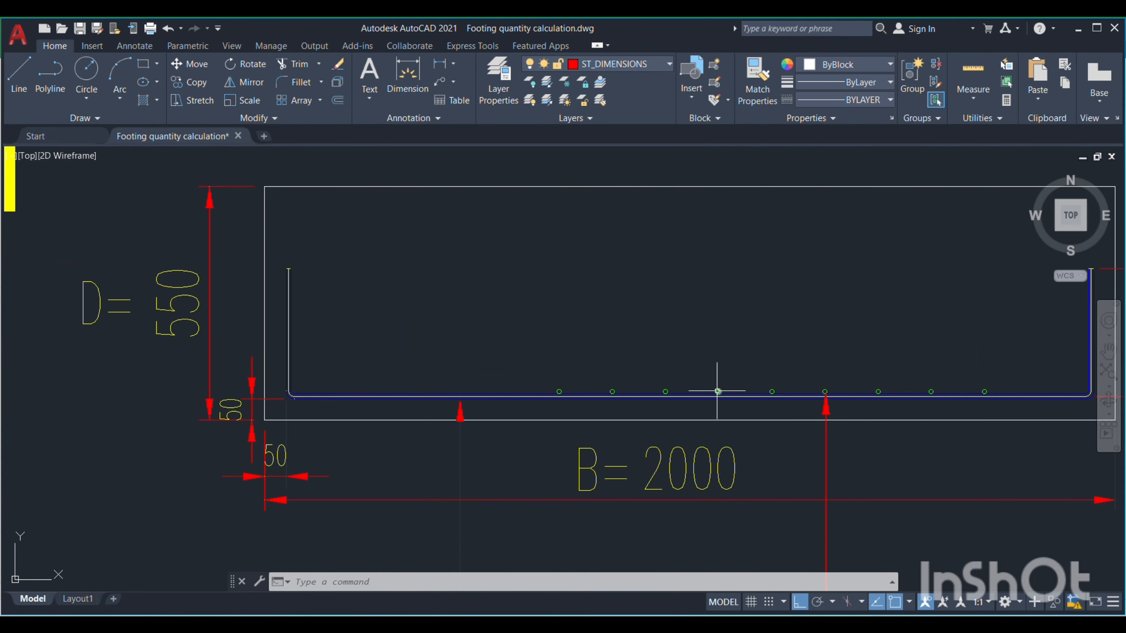
{"action": "scroll", "coordinate": [598, 312], "scroll_direction": "down", "scroll_amount": 2}
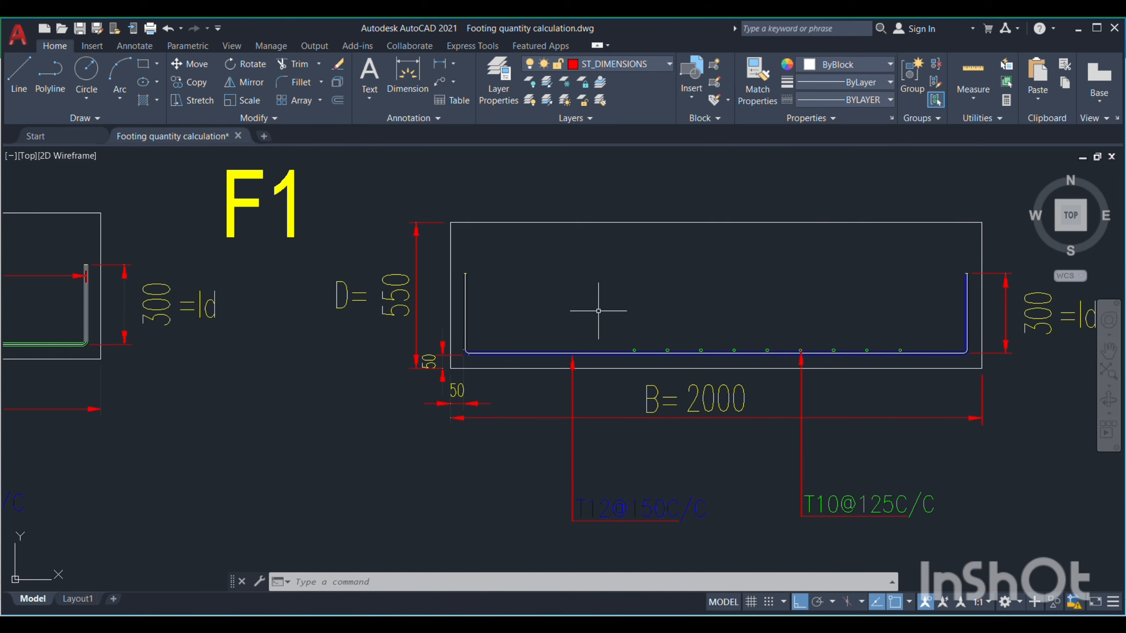
{"action": "scroll", "coordinate": [423, 378], "scroll_direction": "up", "scroll_amount": 3}
{"action": "scroll", "coordinate": [453, 362], "scroll_direction": "up", "scroll_amount": 2}
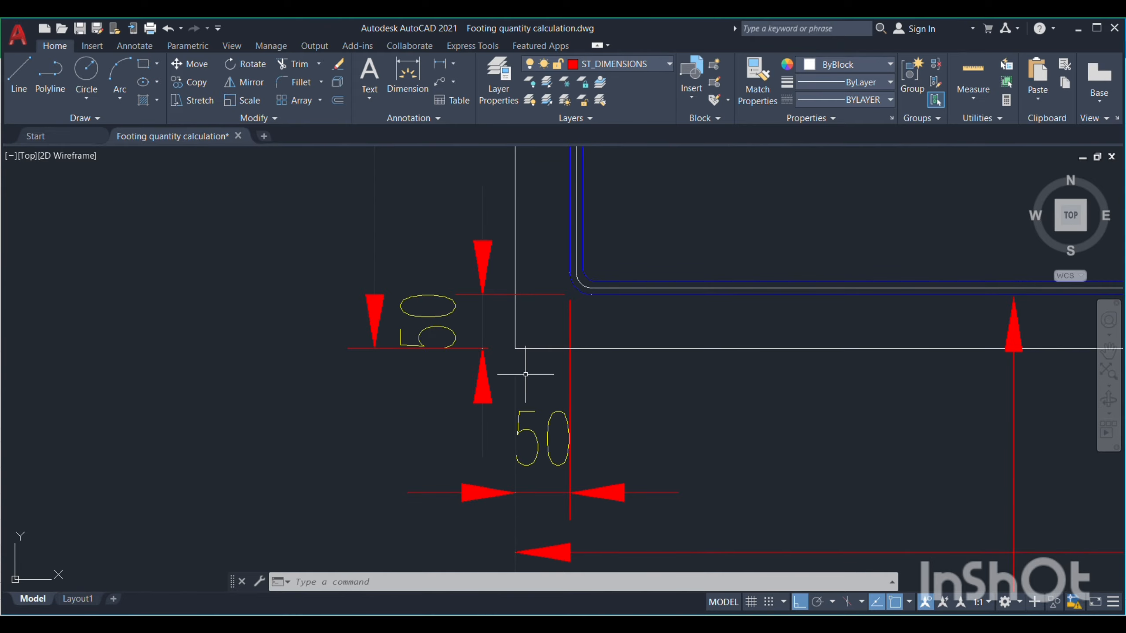
{"action": "scroll", "coordinate": [527, 375], "scroll_direction": "down", "scroll_amount": 8}
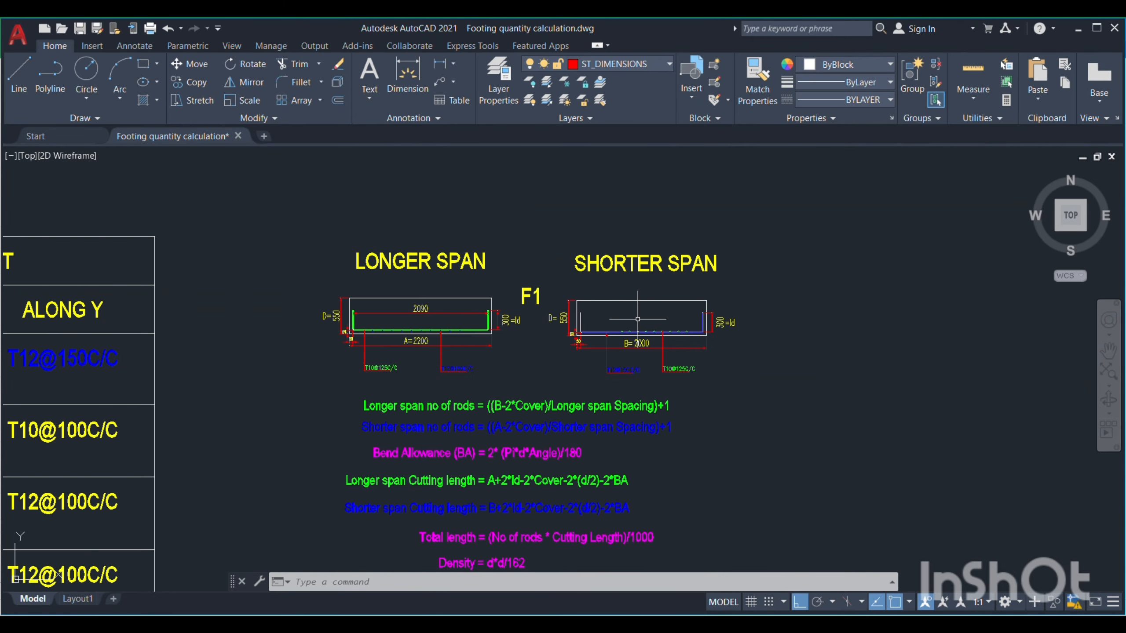
Review the number-of-rods formulas below the F1 sections against the longer and shorter span dimensions
{"action": "scroll", "coordinate": [632, 328], "scroll_direction": "up", "scroll_amount": 4}
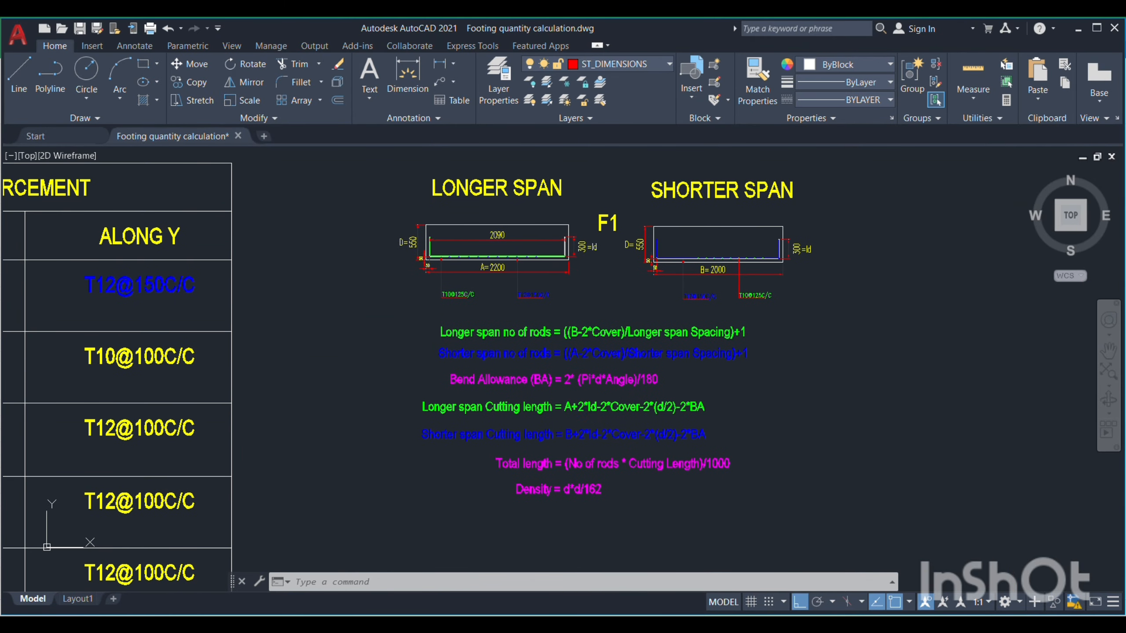
{"action": "scroll", "coordinate": [623, 307], "scroll_direction": "up", "scroll_amount": 2}
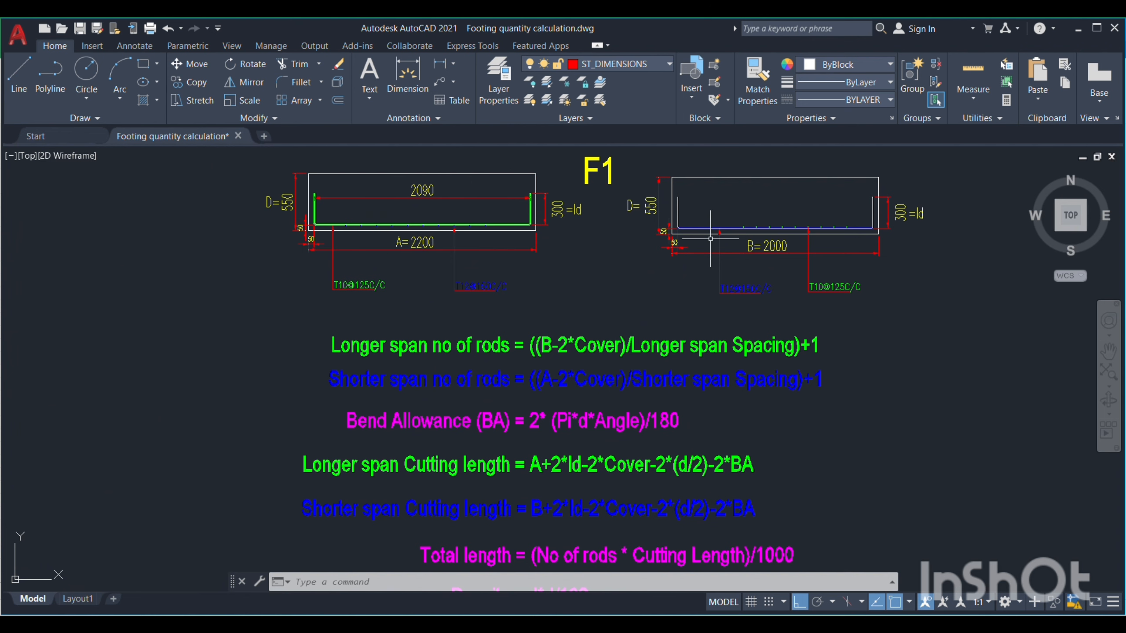
{"action": "left_click_drag", "start_coordinate": [608, 273], "coordinate": [601, 358]}
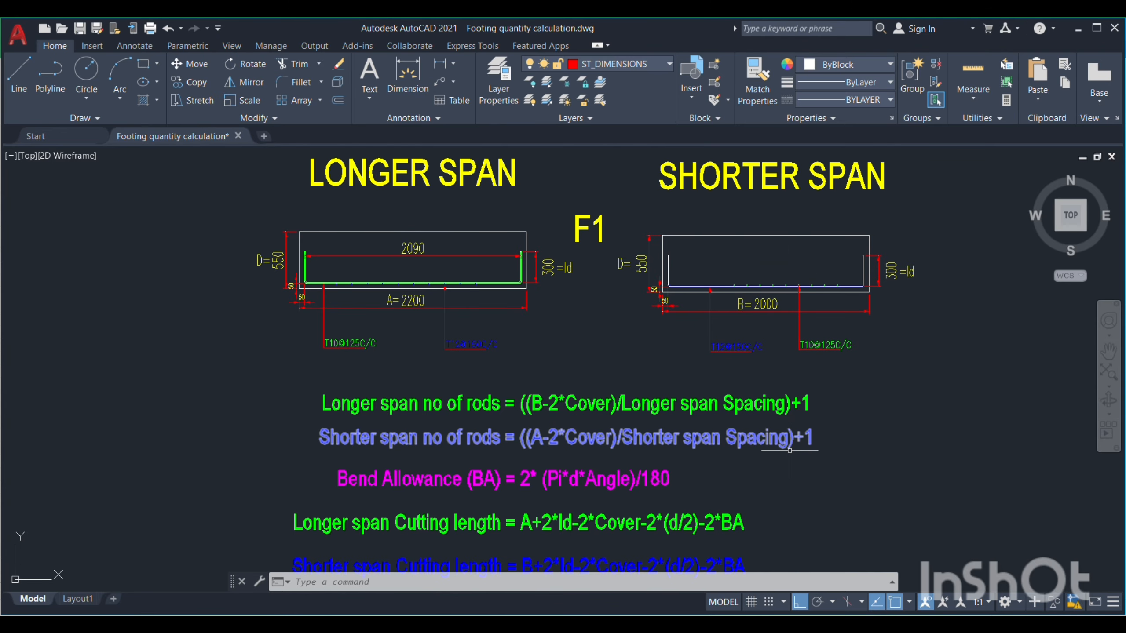
Study the bend allowance formula BA = 2*(Pi*d*Angle)/180 below the F1 sections
{"action": "left_click_drag", "start_coordinate": [726, 480], "coordinate": [709, 432]}
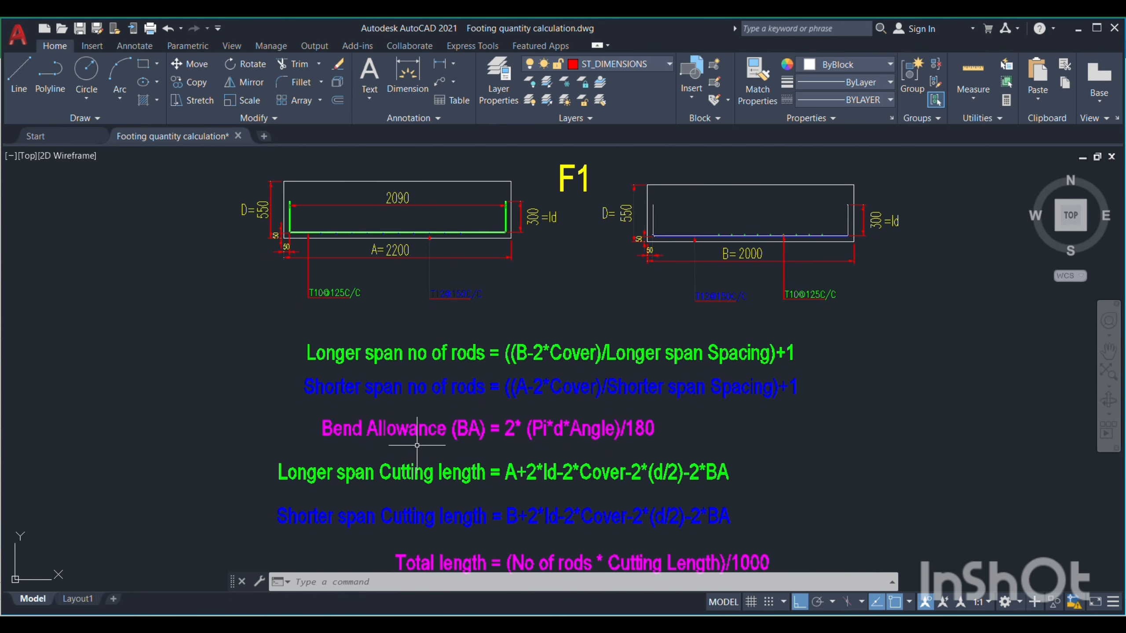
{"action": "left_click_drag", "start_coordinate": [418, 445], "coordinate": [425, 456]}
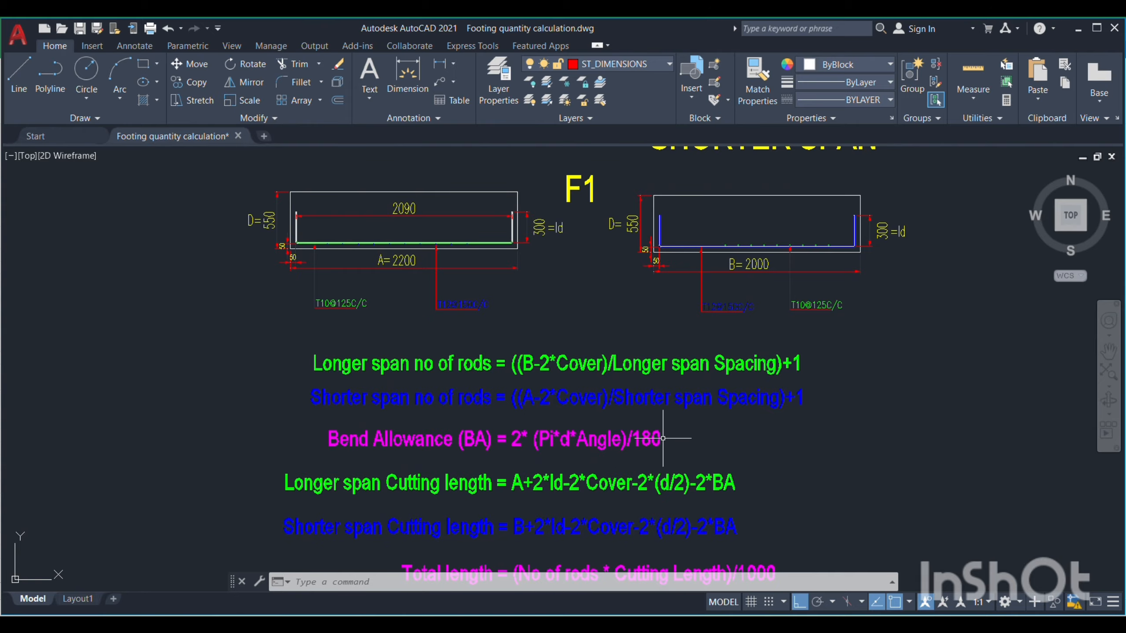
{"action": "mouse_move", "coordinate": [532, 425]}
{"action": "left_mouse_down"}
{"action": "mouse_move", "coordinate": [642, 458]}
{"action": "mouse_move", "coordinate": [705, 451]}
{"action": "left_mouse_up"}
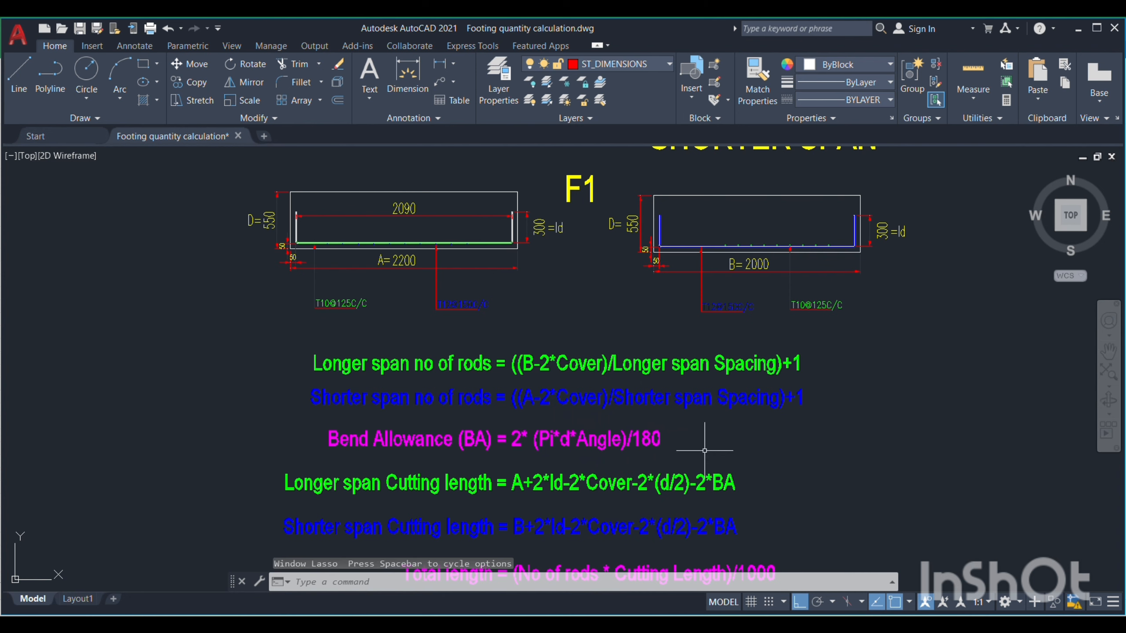
{"action": "left_click_drag", "start_coordinate": [704, 450], "coordinate": [515, 434]}
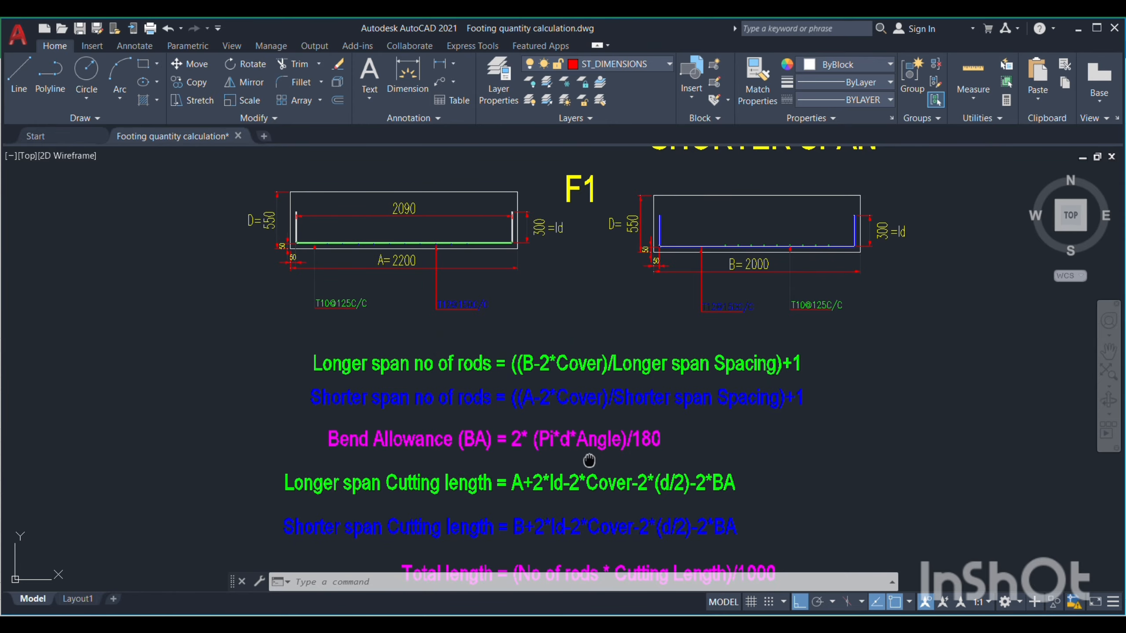
{"action": "left_click_drag", "start_coordinate": [589, 461], "coordinate": [585, 438]}
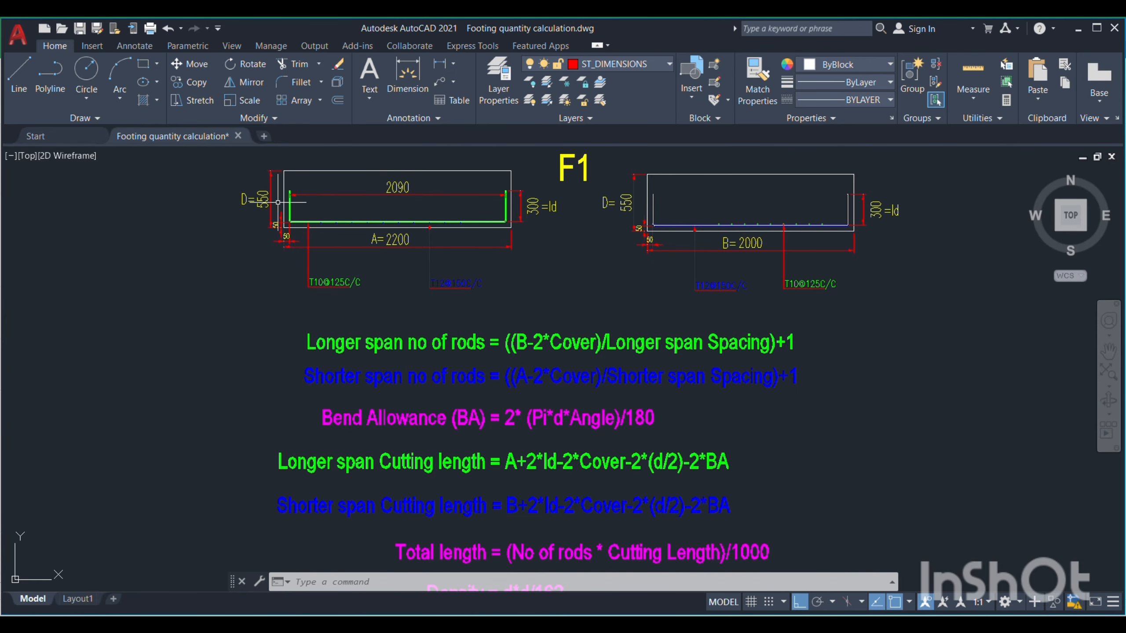
Inspect the bent bar ends at both sides of the F1 longer span section, including their cover and anchorage length
{"action": "scroll", "coordinate": [277, 204], "scroll_direction": "up", "scroll_amount": 2}
{"action": "left_click_drag", "start_coordinate": [480, 205], "coordinate": [494, 233]}
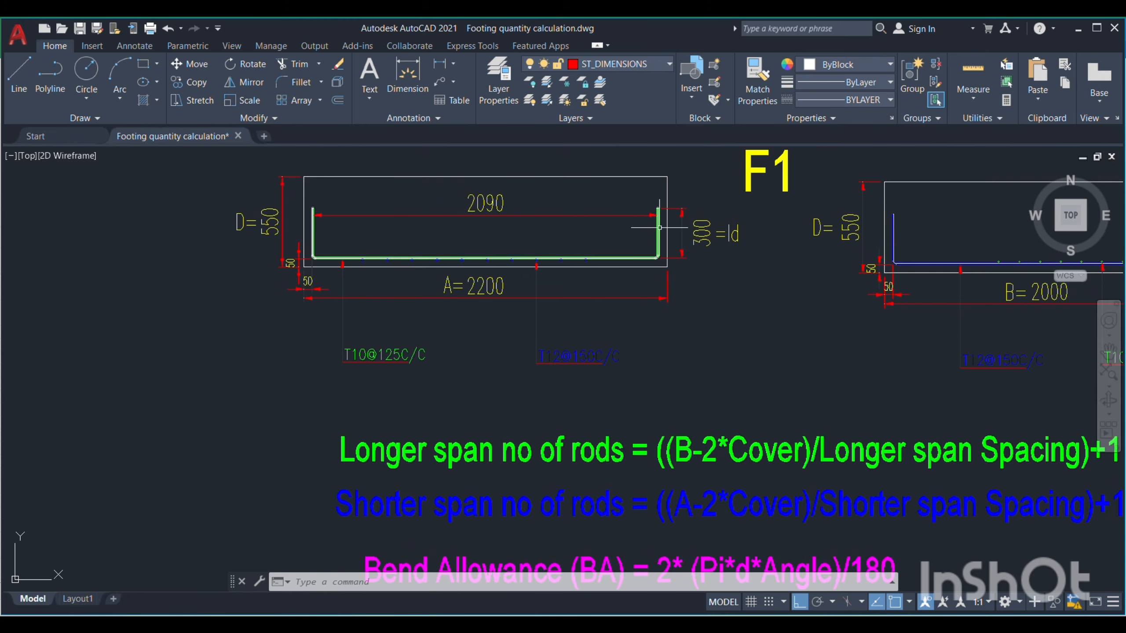
{"action": "scroll", "coordinate": [314, 209], "scroll_direction": "up", "scroll_amount": 7}
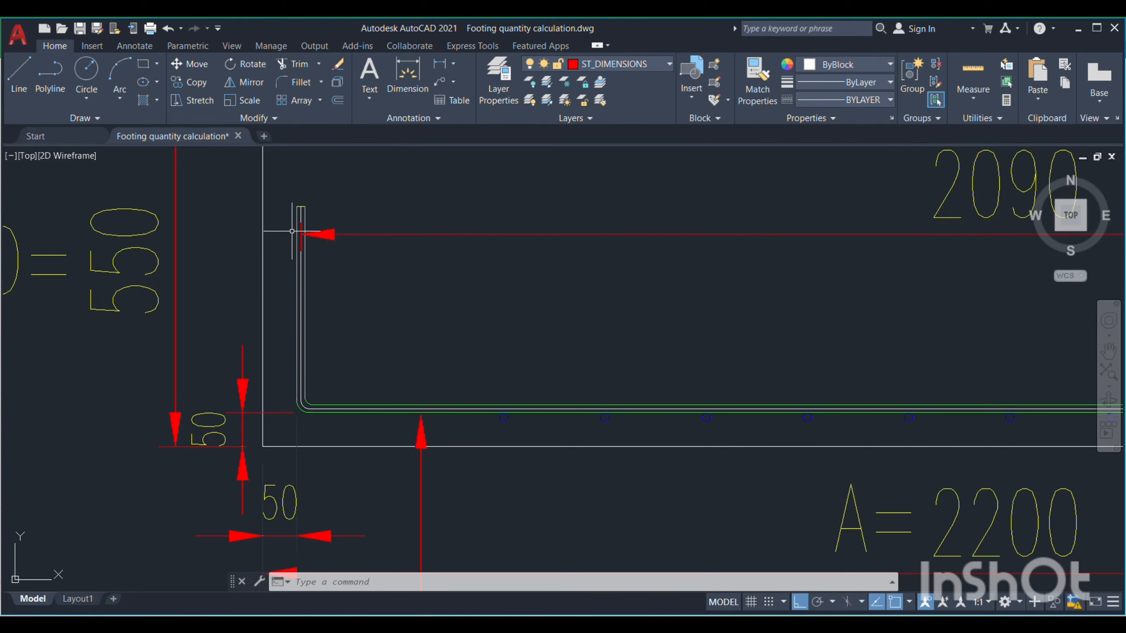
{"action": "scroll", "coordinate": [241, 253], "scroll_direction": "down", "scroll_amount": 4}
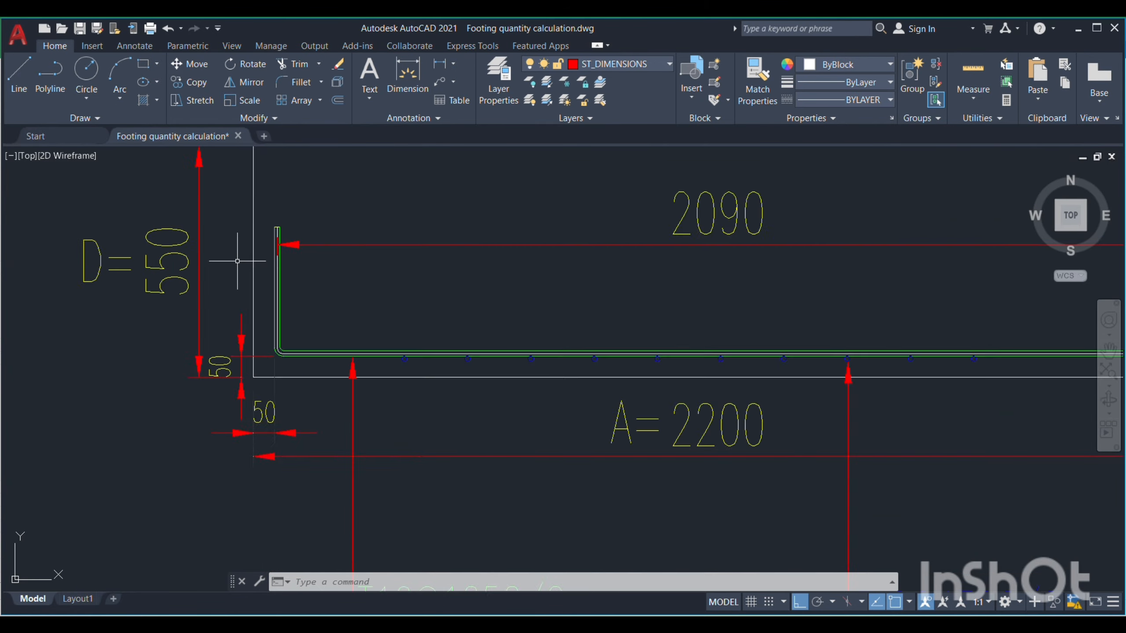
{"action": "scroll", "coordinate": [841, 270], "scroll_direction": "up", "scroll_amount": 5}
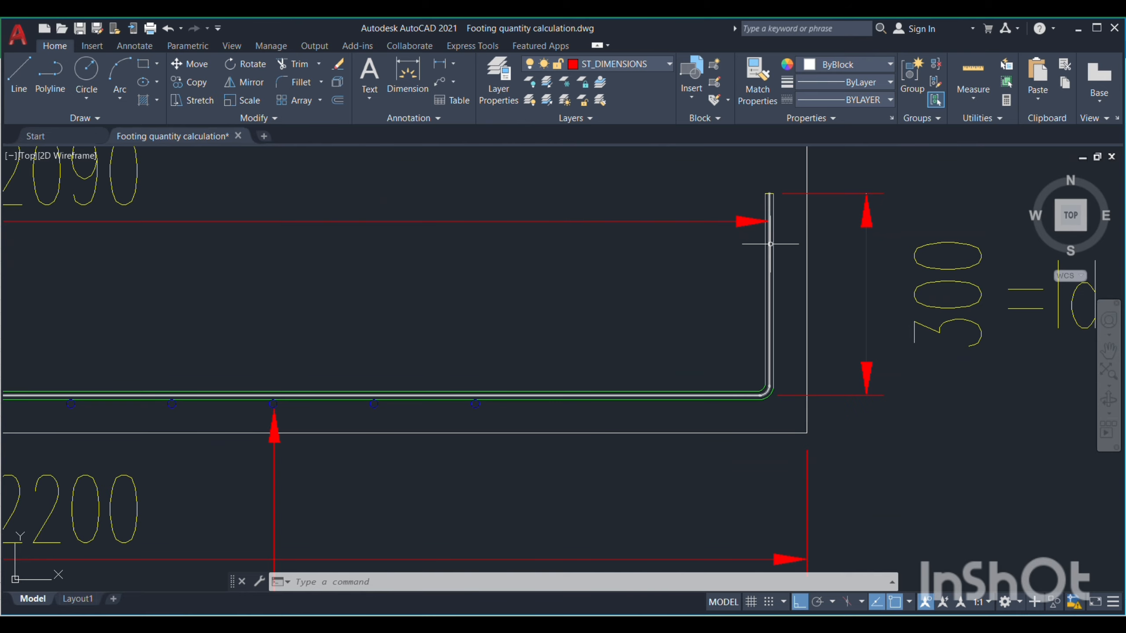
{"action": "scroll", "coordinate": [704, 231], "scroll_direction": "down", "scroll_amount": 3}
{"action": "scroll", "coordinate": [704, 232], "scroll_direction": "down", "scroll_amount": 4}
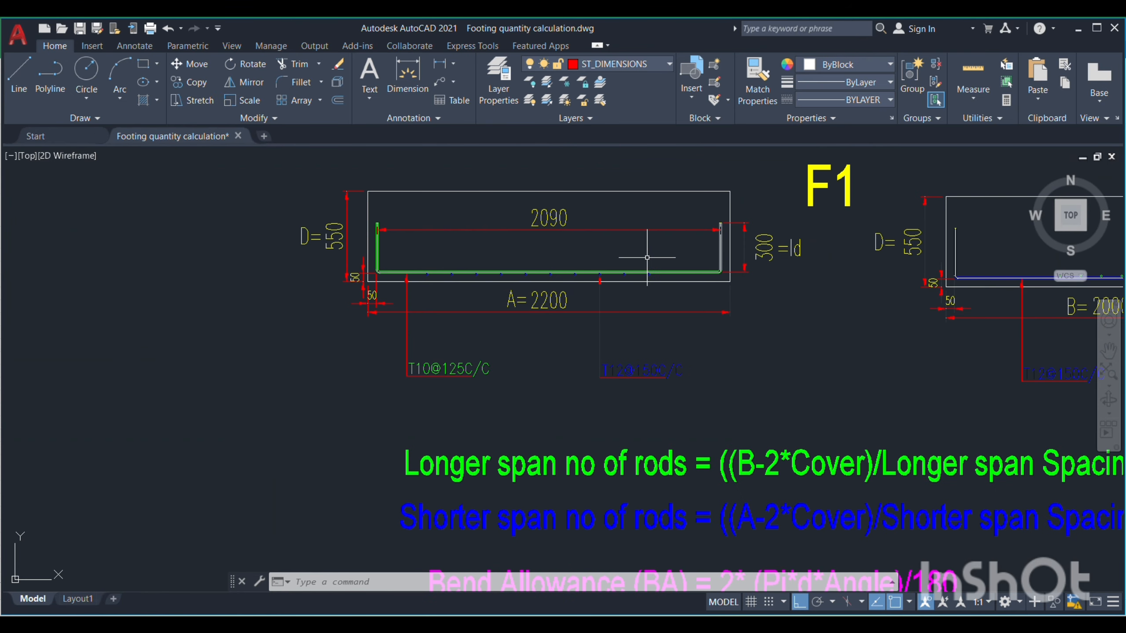
Review the longer span and shorter span cutting length formulas against the dimensions in the F1 sections
{"action": "left_click_drag", "start_coordinate": [599, 249], "coordinate": [527, 234]}
{"action": "left_click_drag", "start_coordinate": [735, 394], "coordinate": [596, 315]}
{"action": "scroll", "coordinate": [677, 355], "scroll_direction": "down", "scroll_amount": 3}
{"action": "left_click_drag", "start_coordinate": [712, 440], "coordinate": [696, 423]}
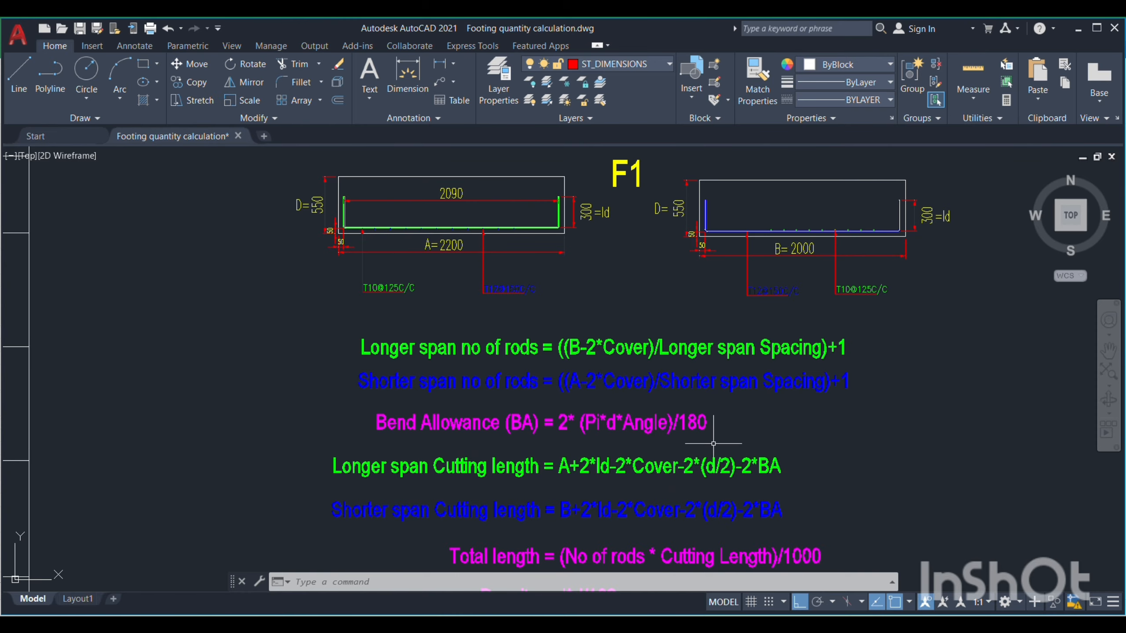
{"action": "left_click_drag", "start_coordinate": [688, 468], "coordinate": [693, 394]}
{"action": "left_click_drag", "start_coordinate": [618, 398], "coordinate": [640, 492]}
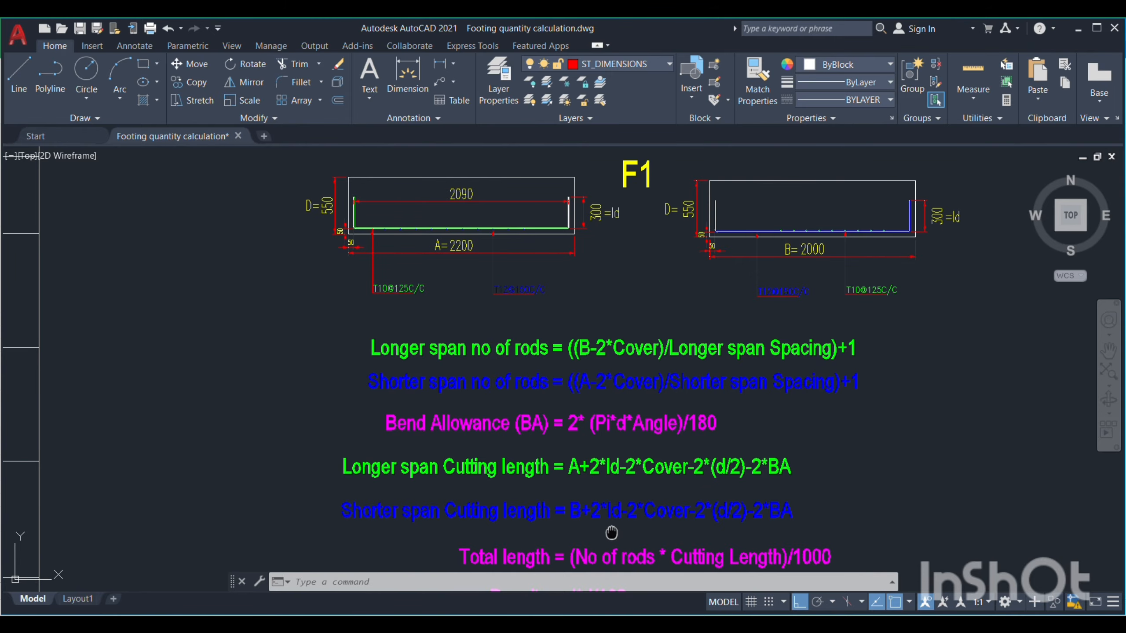
{"action": "left_click_drag", "start_coordinate": [611, 532], "coordinate": [606, 477]}
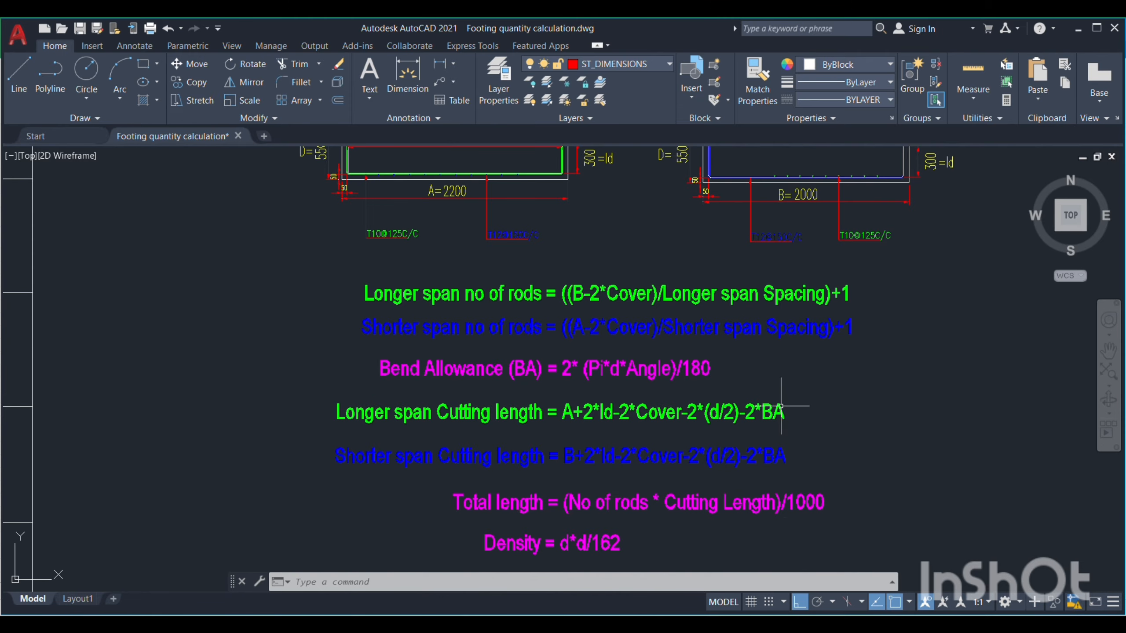
Review the total length and density formulas, and view the F1 details together with the footing schedule
{"action": "mouse_move", "coordinate": [752, 537]}
{"action": "left_mouse_down"}
{"action": "mouse_move", "coordinate": [736, 497]}
{"action": "mouse_move", "coordinate": [741, 545]}
{"action": "mouse_move", "coordinate": [741, 522]}
{"action": "left_mouse_up"}
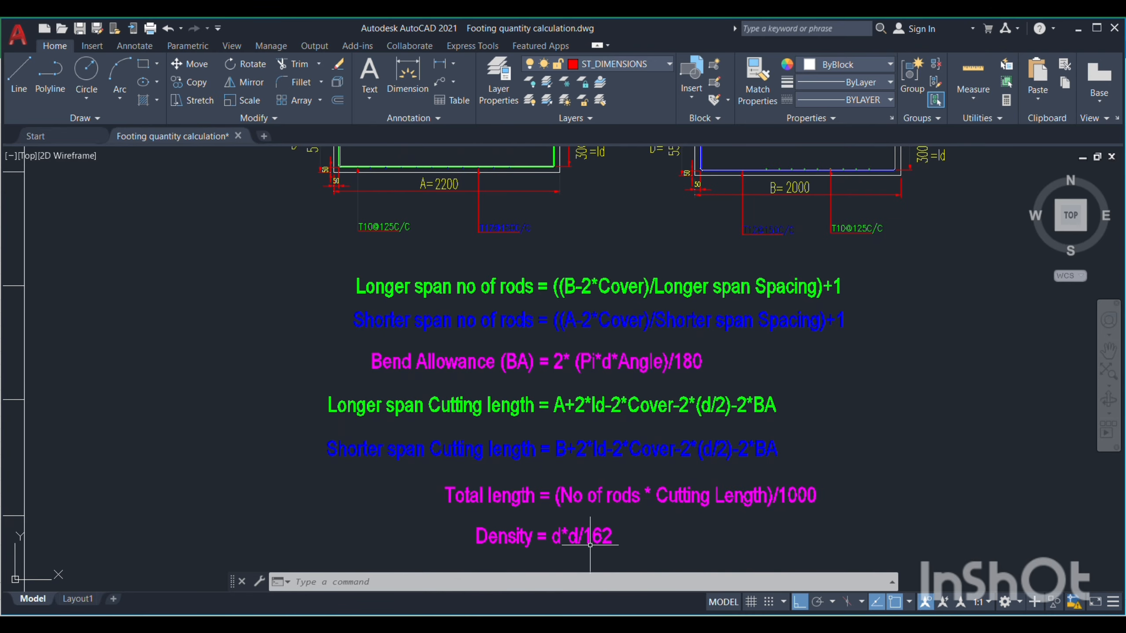
{"action": "scroll", "coordinate": [668, 529], "scroll_direction": "down", "scroll_amount": 1}
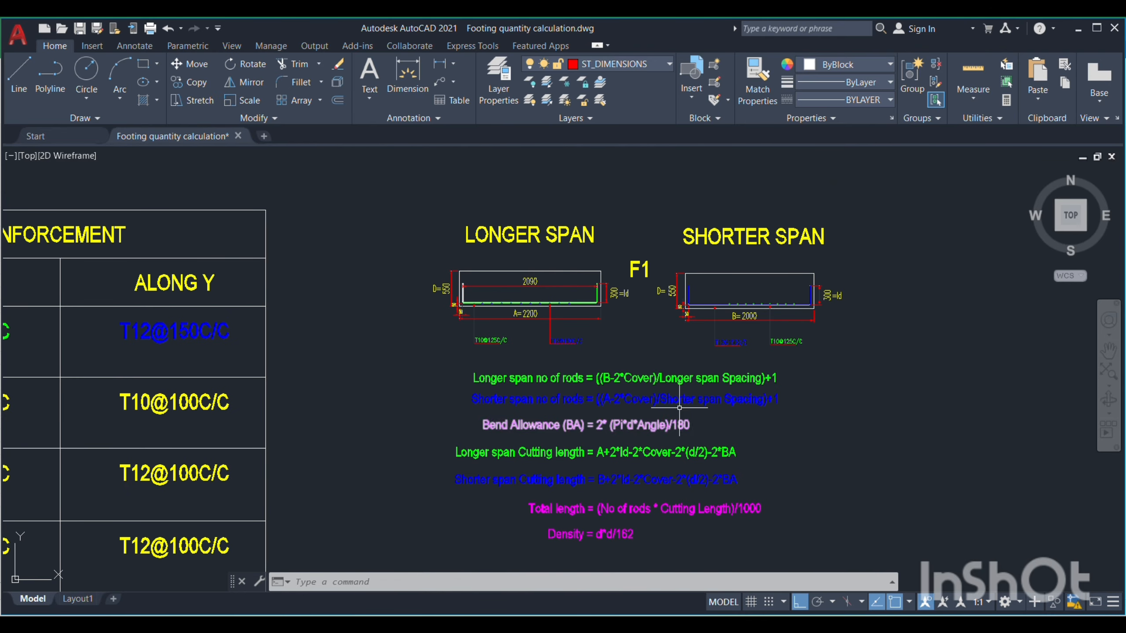
{"action": "scroll", "coordinate": [875, 394], "scroll_direction": "down", "scroll_amount": 2}
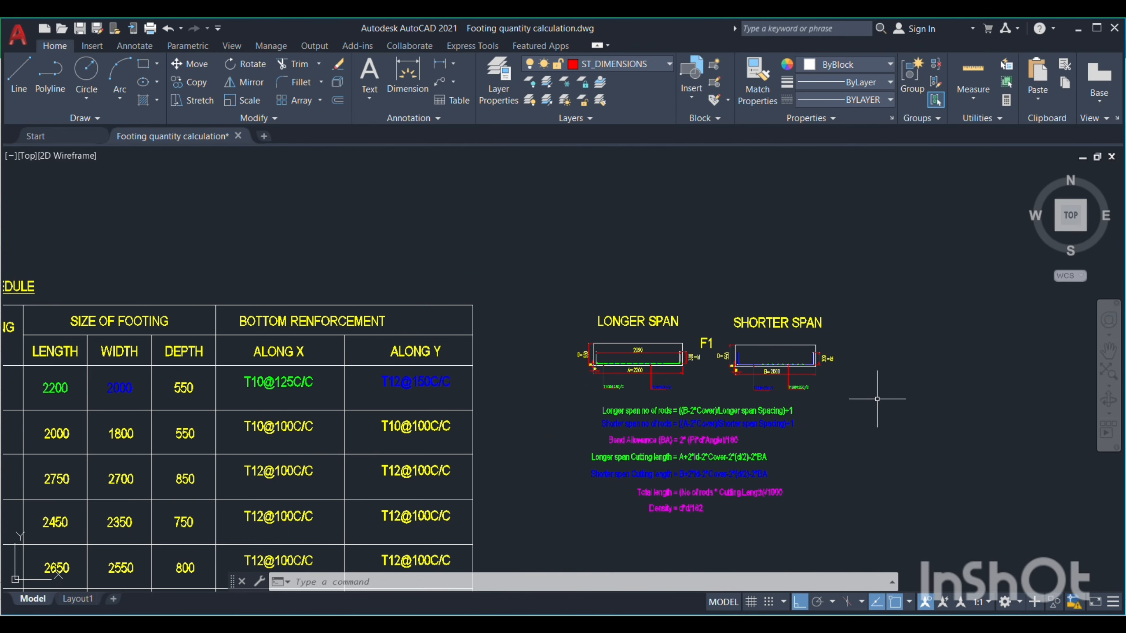
{"action": "scroll", "coordinate": [900, 456], "scroll_direction": "up", "scroll_amount": 1}
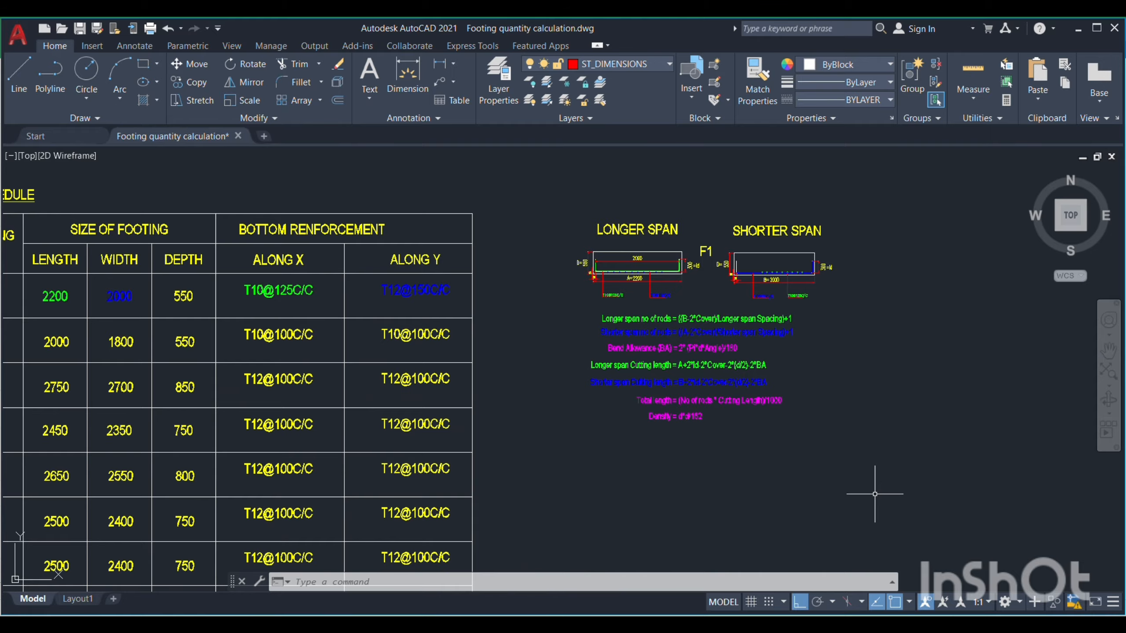
Switch to the Footing steel quantity workbook in Excel and check the bottom mat's description and number of items
{"action": "mouse_move", "coordinate": [758, 623]}
{"action": "left_click", "coordinate": [743, 557]}
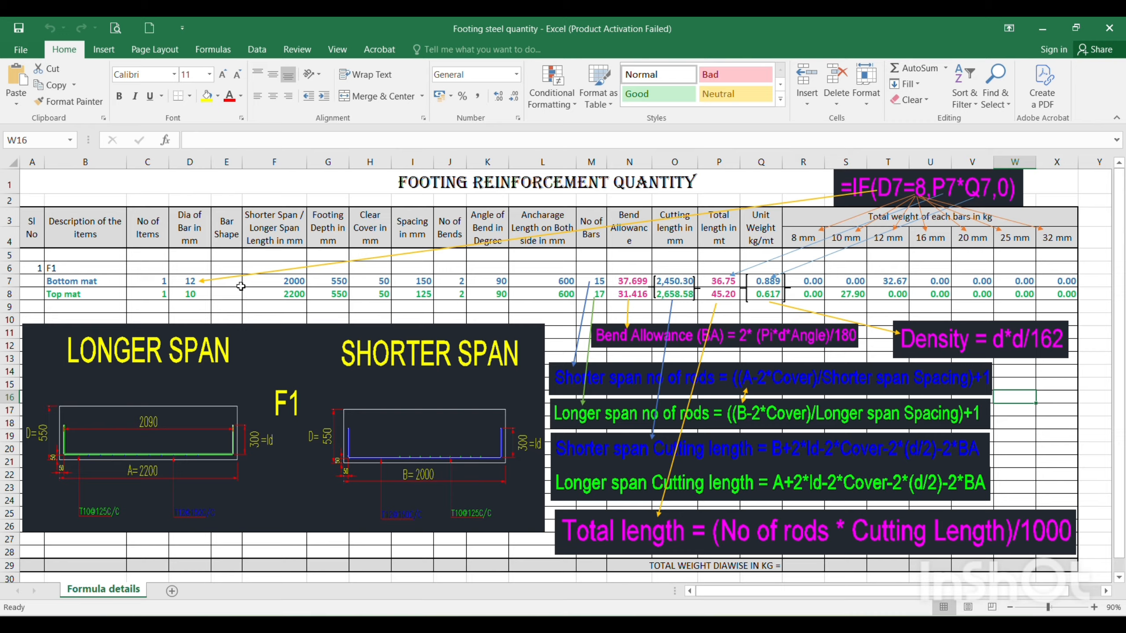
{"action": "left_click", "coordinate": [111, 285]}
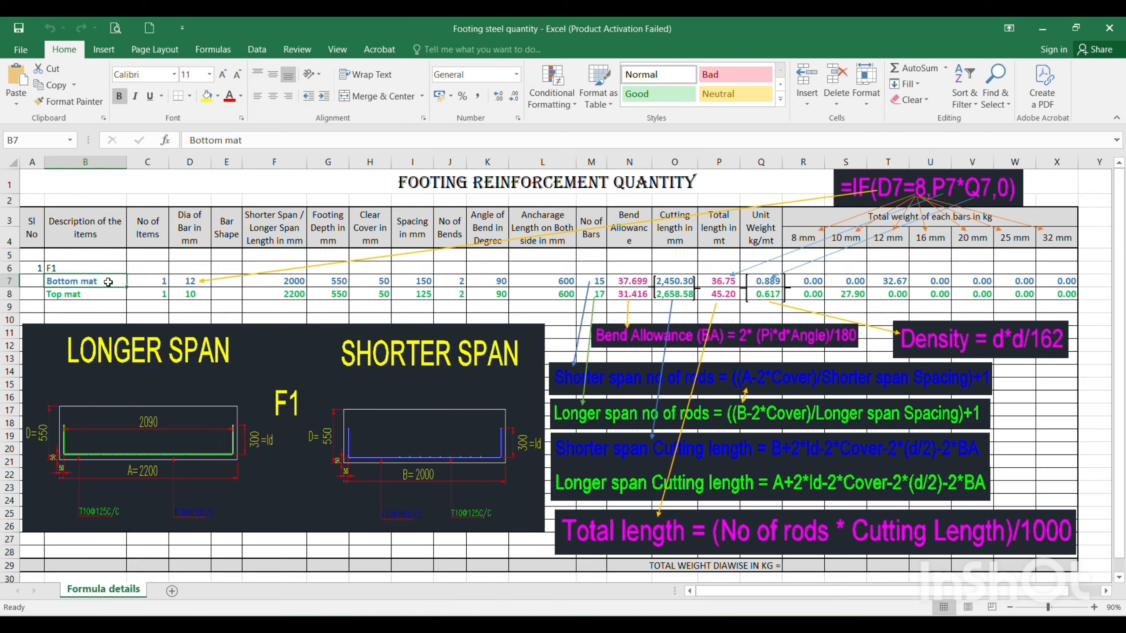
{"action": "left_click", "coordinate": [147, 282]}
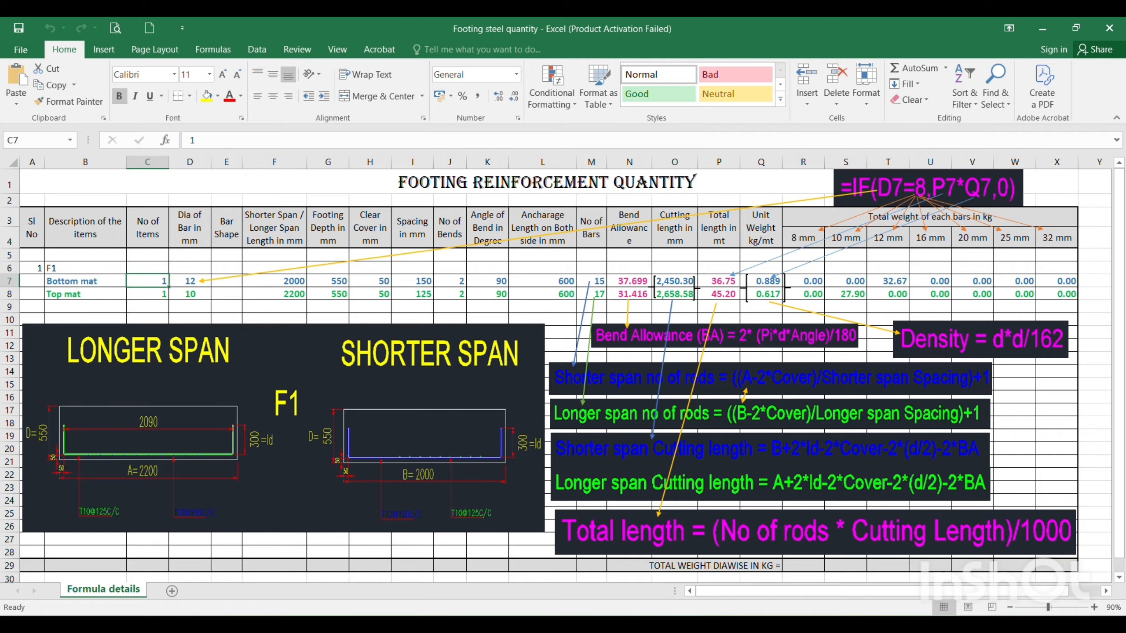
Switch to the AutoCAD drawing and view the whole footing layout plan beside the schedules
{"action": "mouse_move", "coordinate": [727, 623]}
{"action": "left_click", "coordinate": [719, 568]}
{"action": "scroll", "coordinate": [452, 284], "scroll_direction": "down", "scroll_amount": 6}
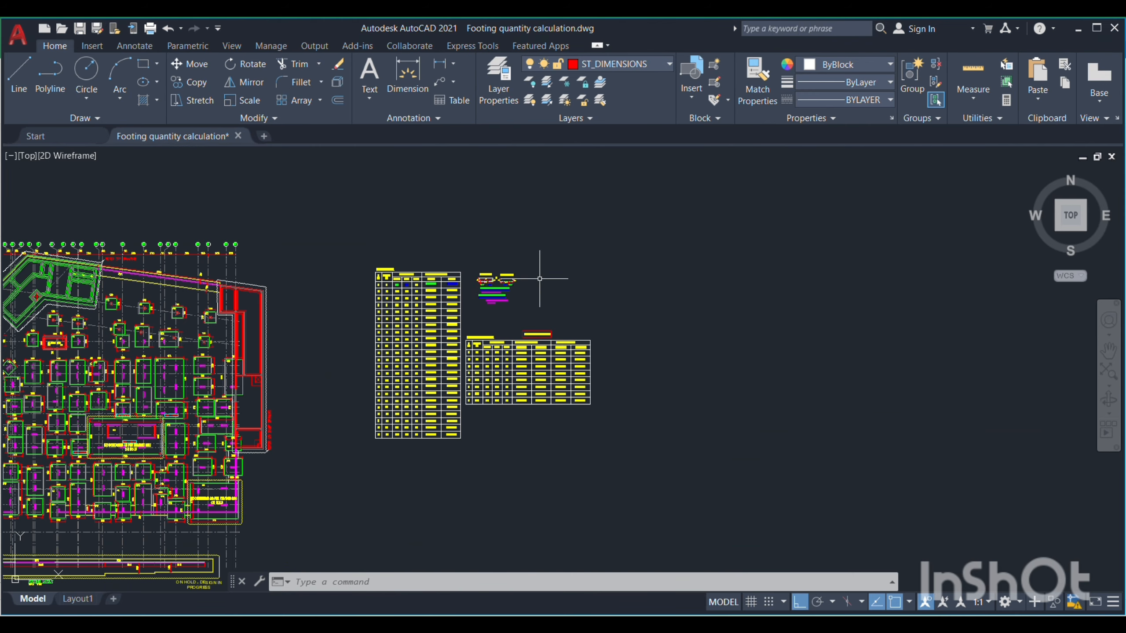
{"action": "scroll", "coordinate": [540, 279], "scroll_direction": "down", "scroll_amount": 4}
{"action": "scroll", "coordinate": [329, 328], "scroll_direction": "up", "scroll_amount": 4}
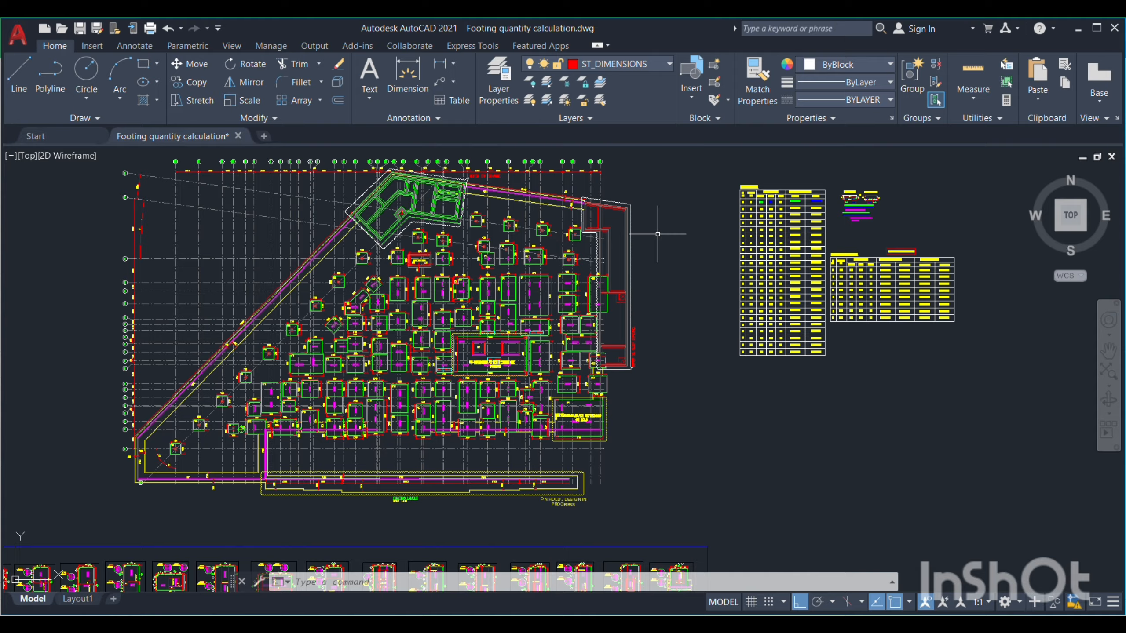
Return to the Excel workbook and check the F1 bar diameter, bar shape and shorter and longer span length entries
{"action": "mouse_move", "coordinate": [759, 625]}
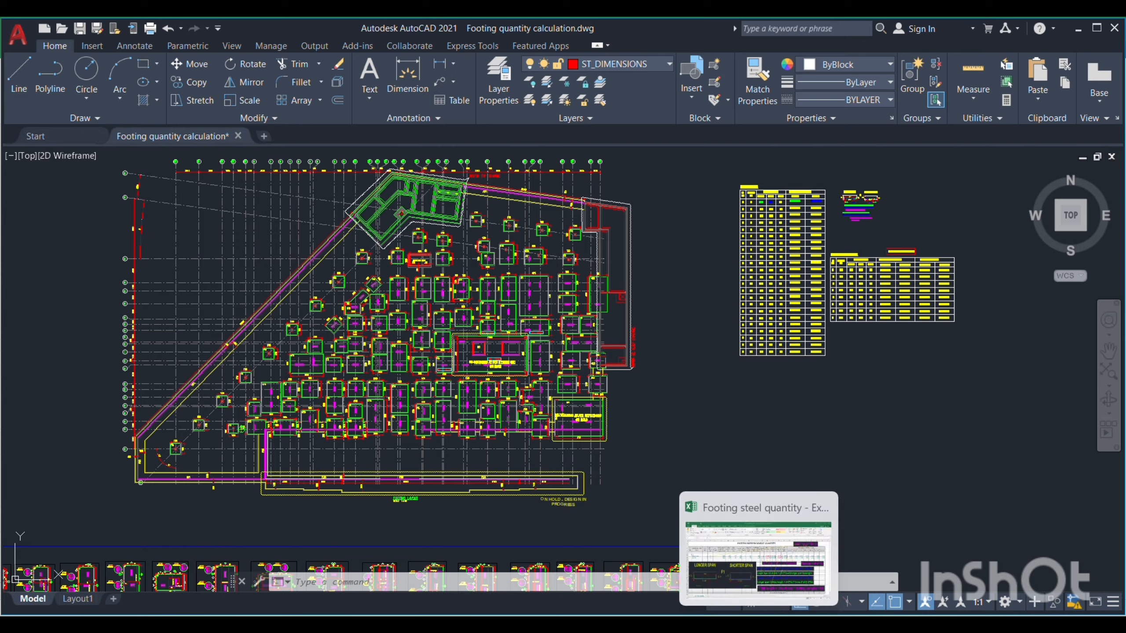
{"action": "left_click", "coordinate": [753, 561]}
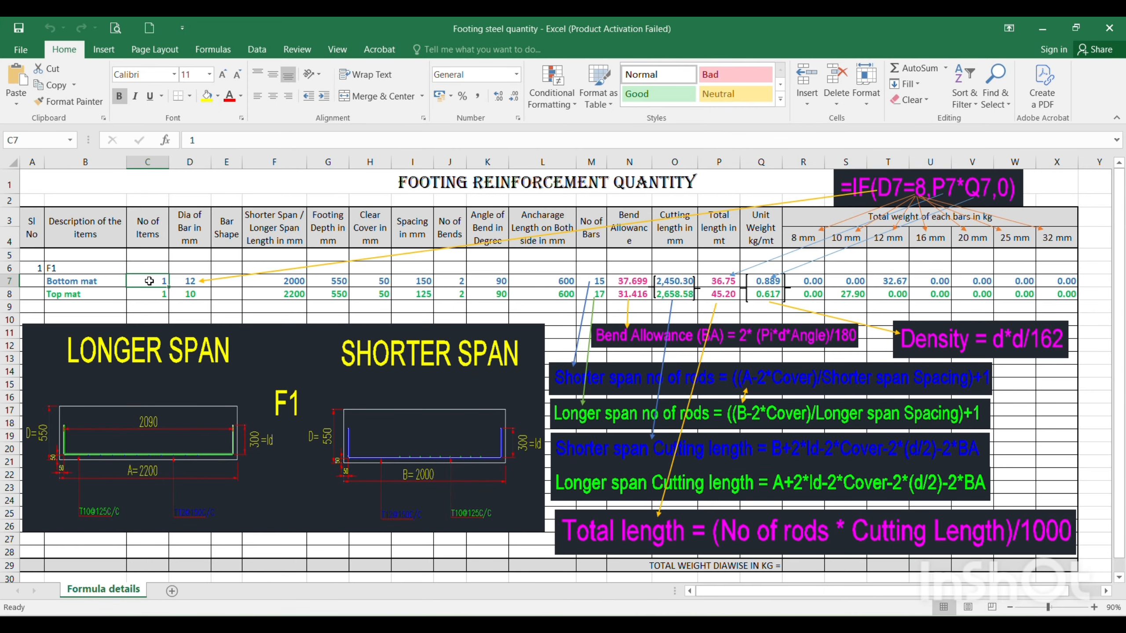
{"action": "left_click", "coordinate": [184, 282]}
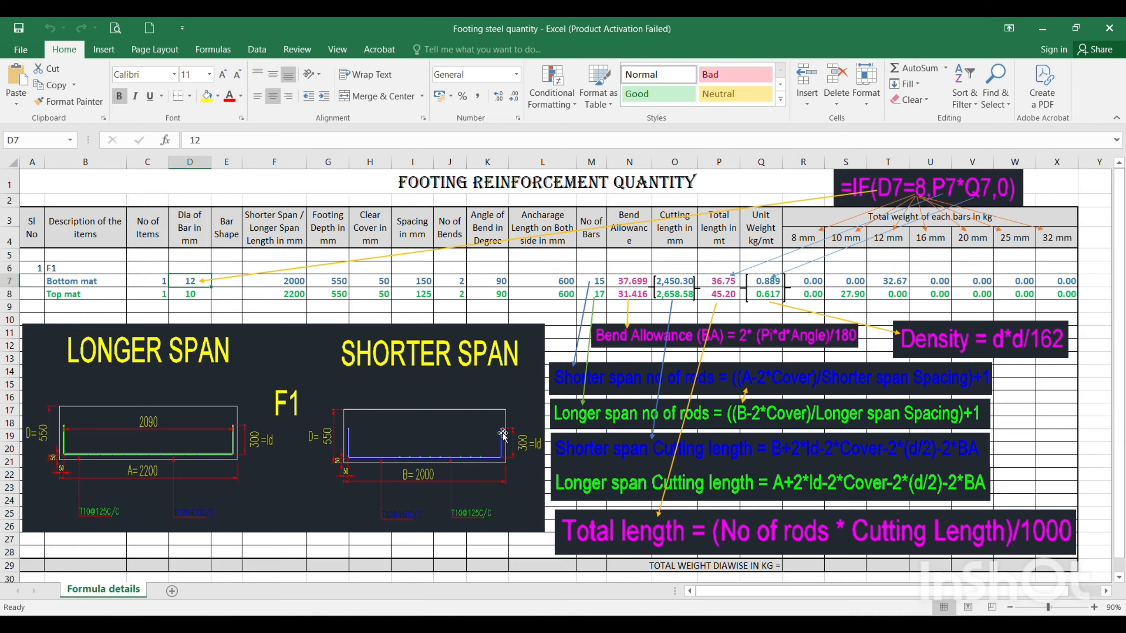
{"action": "left_click", "coordinate": [228, 293]}
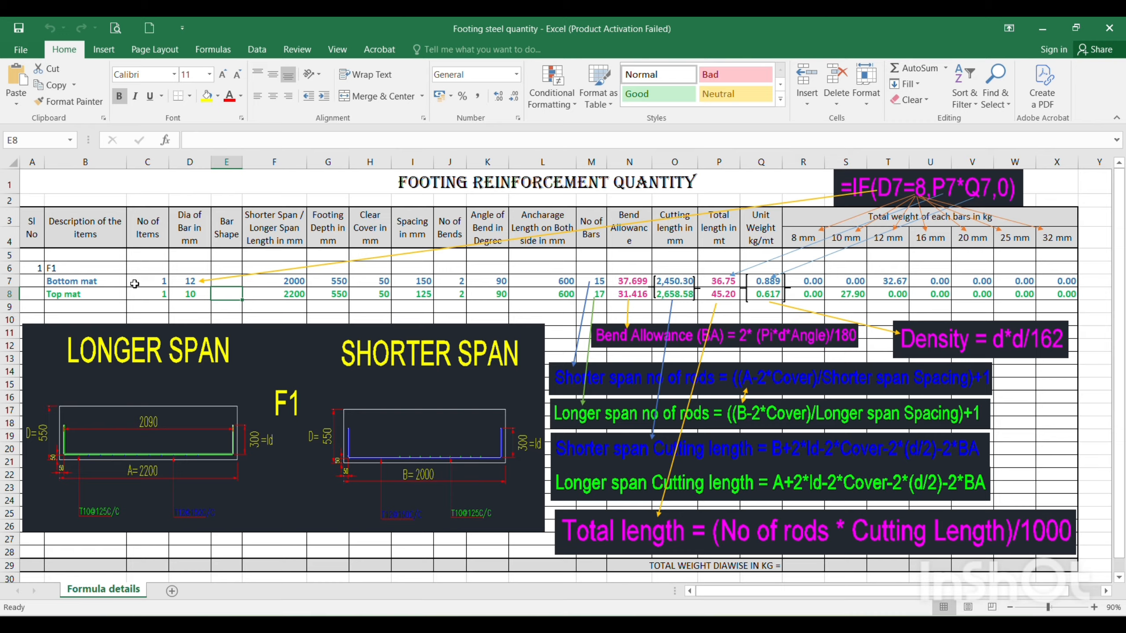
{"action": "left_click", "coordinate": [277, 282]}
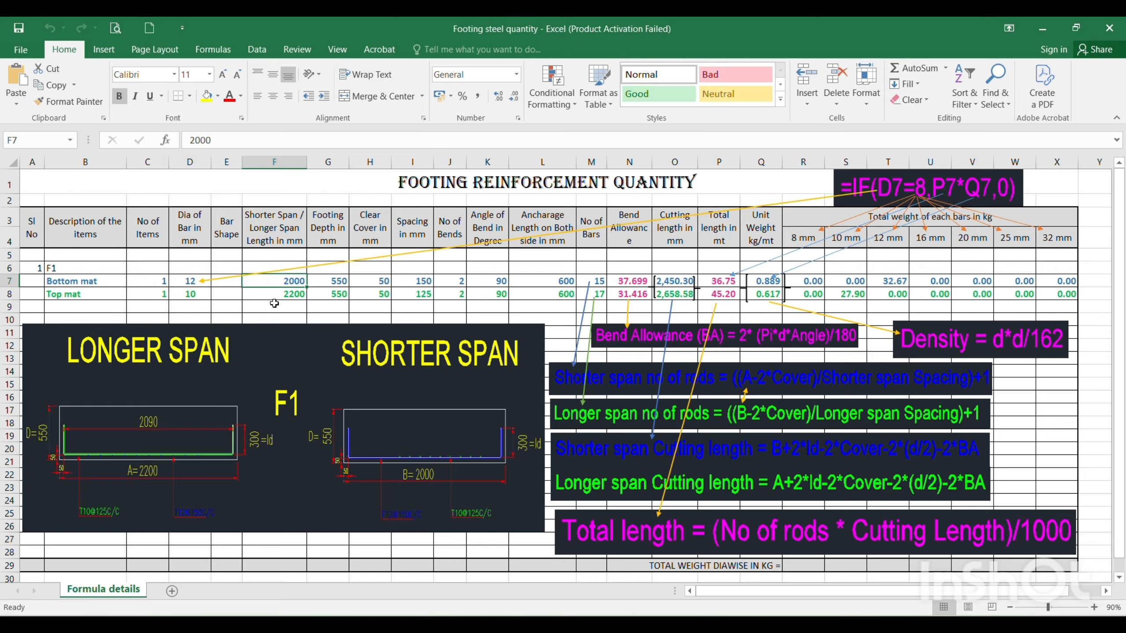
{"action": "key", "text": "Down"}
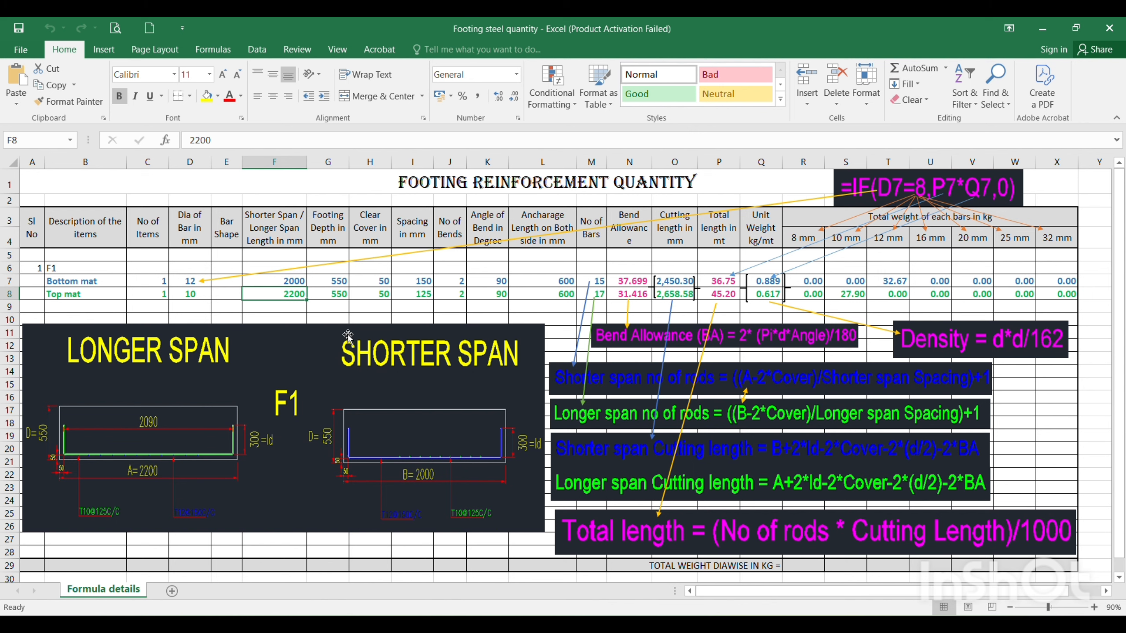
Check the clear cover, bar spacing and bend angle entries for the F1 mats
{"action": "left_click", "coordinate": [371, 280]}
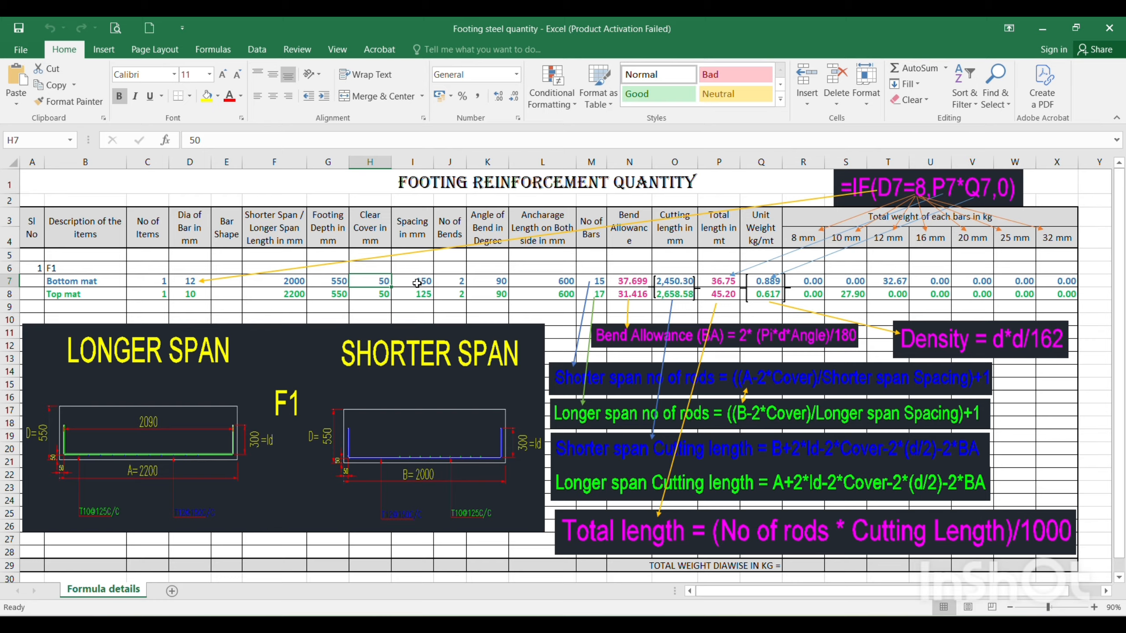
{"action": "left_click", "coordinate": [417, 283]}
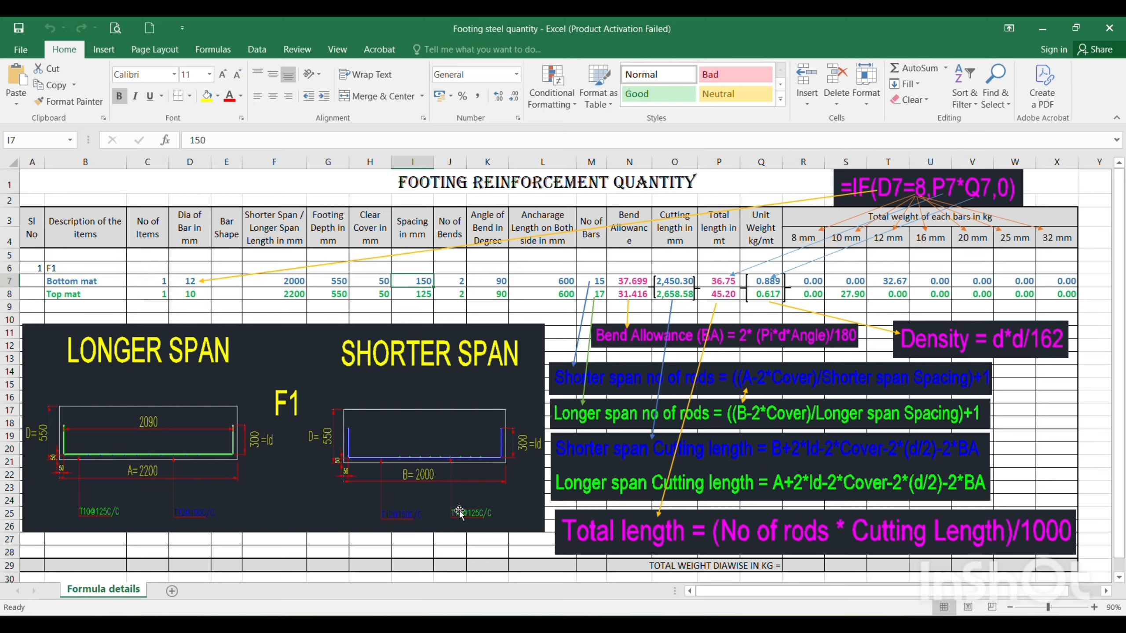
{"action": "left_click", "coordinate": [412, 291]}
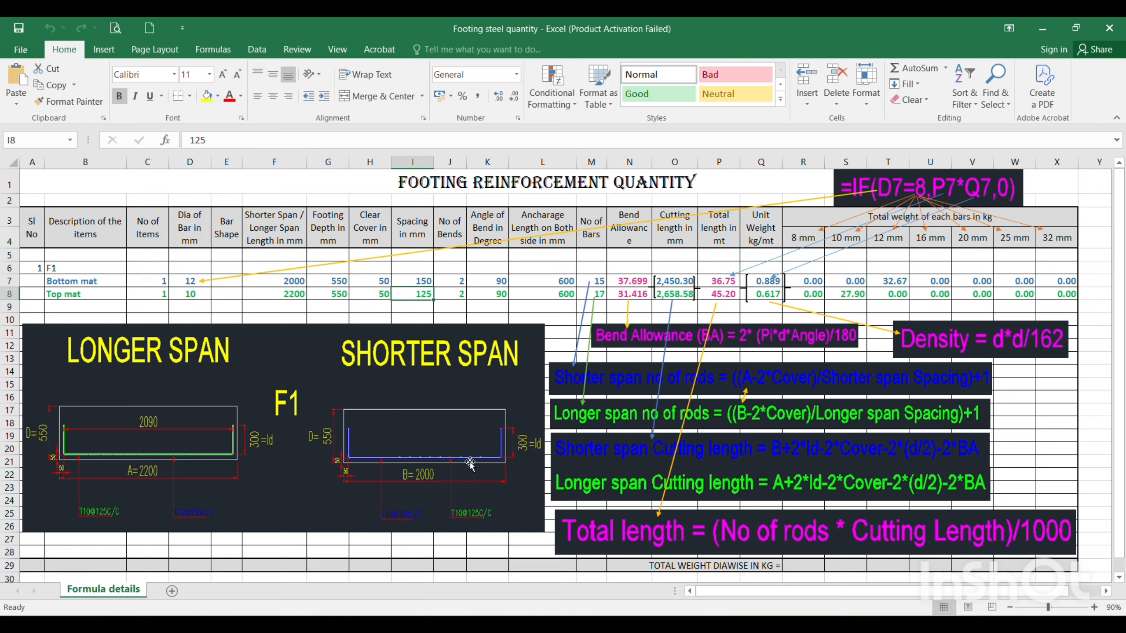
{"action": "left_click", "coordinate": [482, 275]}
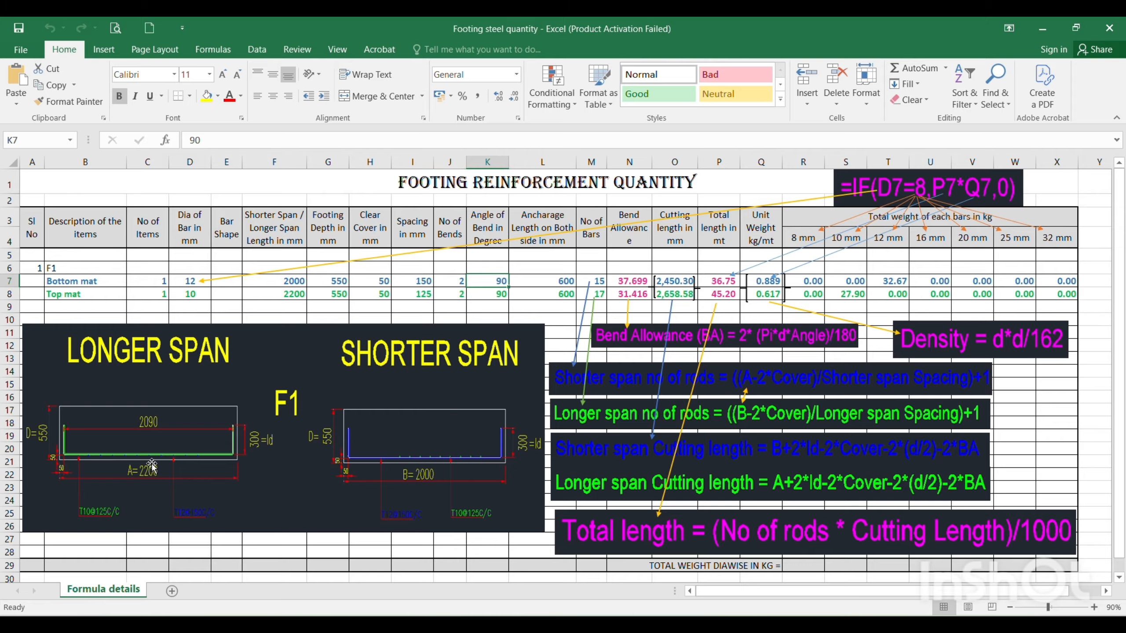
{"action": "left_click", "coordinate": [484, 294]}
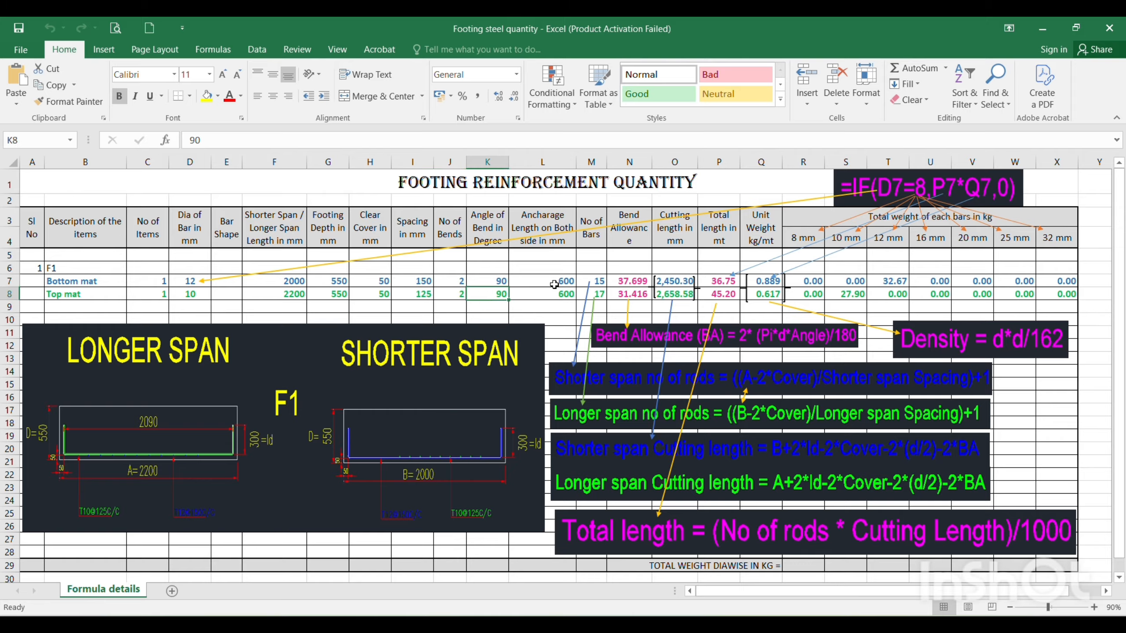
Set the bottom mat's anchorage length in cell L7 to 300
{"action": "left_click", "coordinate": [554, 284]}
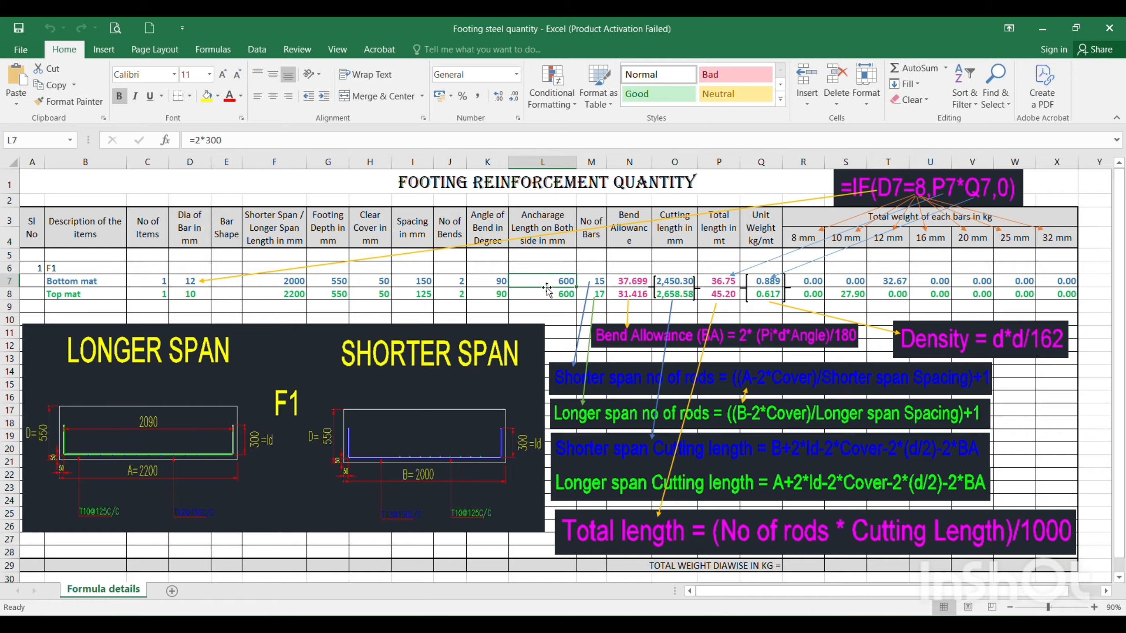
{"action": "key", "text": "F2"}
{"action": "type", "text": "300"}
{"action": "key", "text": "Return"}
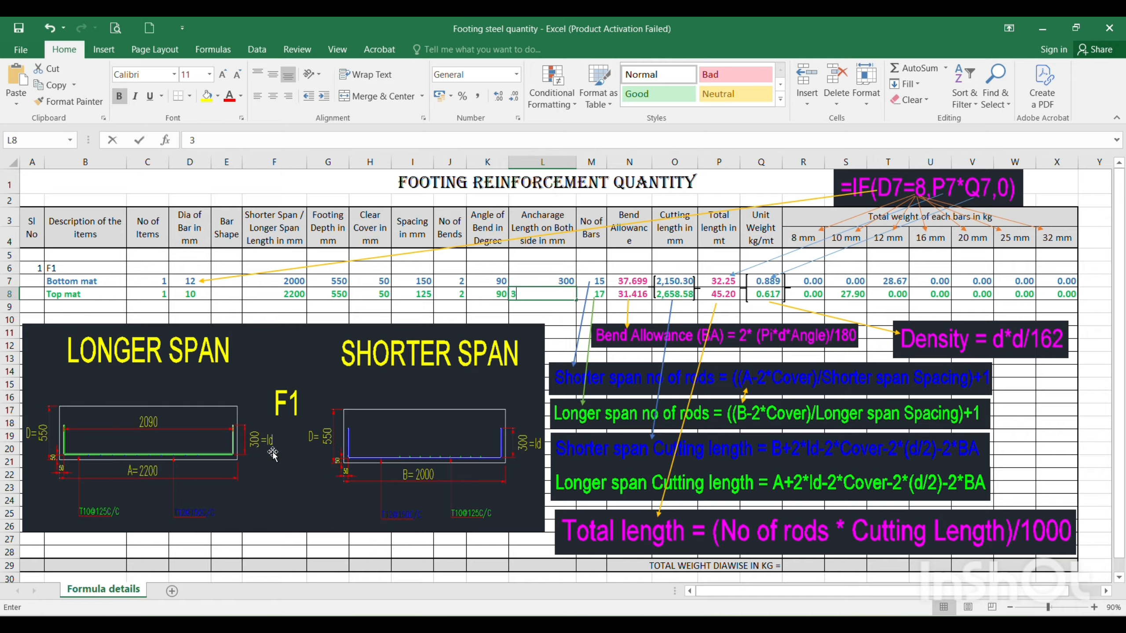
Set the top mat's anchorage length in cell L8 to 300
{"action": "type", "text": "300"}
{"action": "key", "text": "Return"}
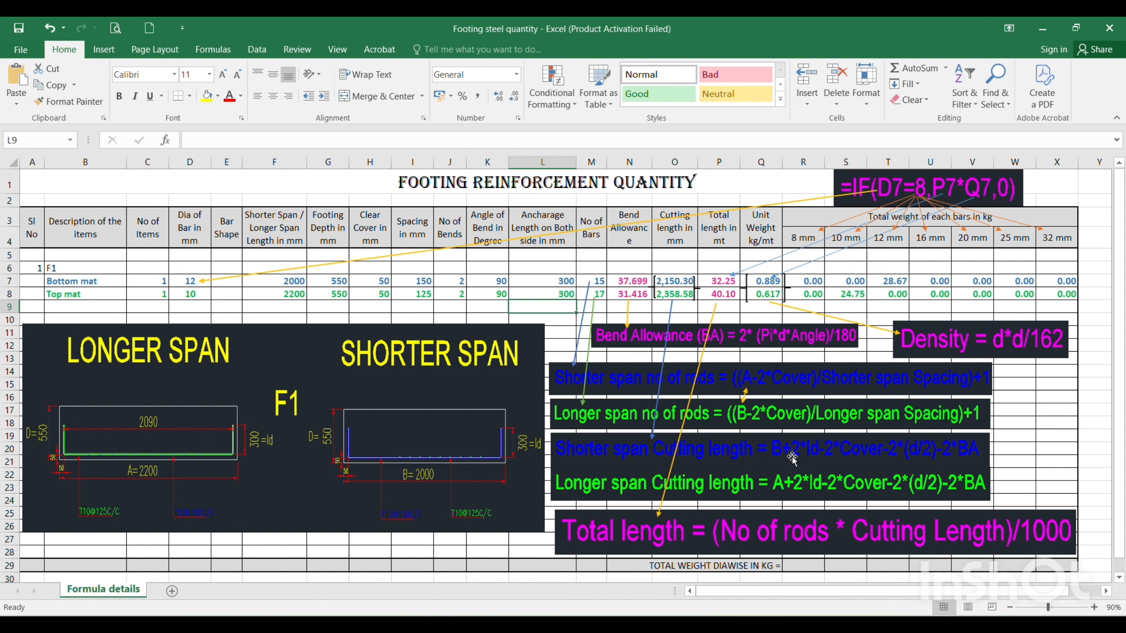
{"action": "left_click", "coordinate": [545, 277]}
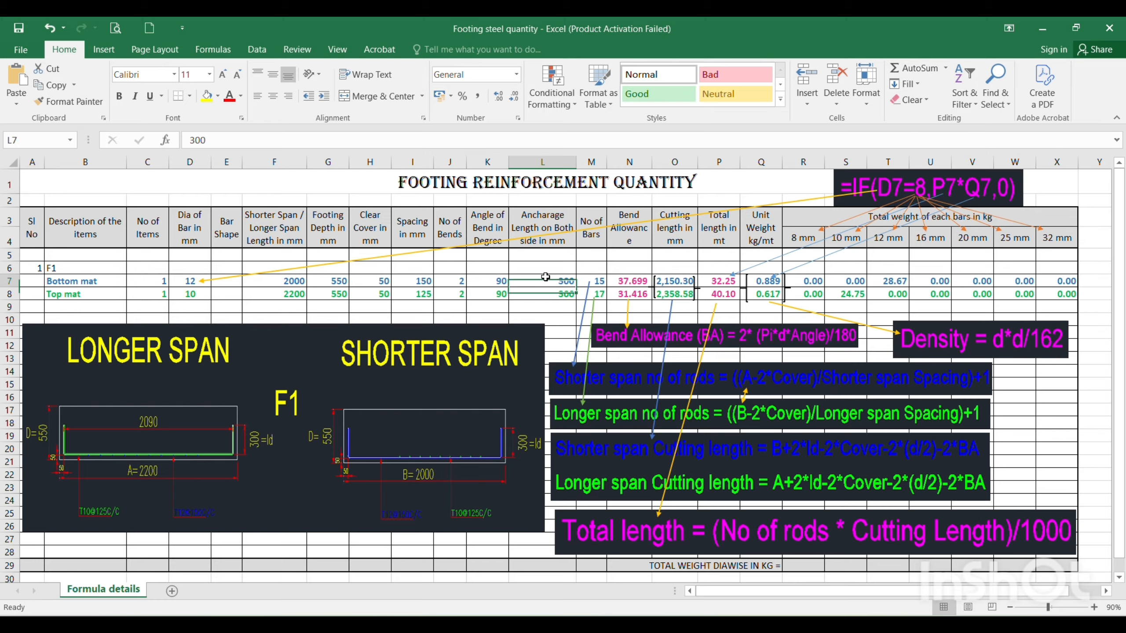
Shorten the column L heading to "Ancharage Length in mm" by removing the words "on Both side"
{"action": "left_click", "coordinate": [525, 217]}
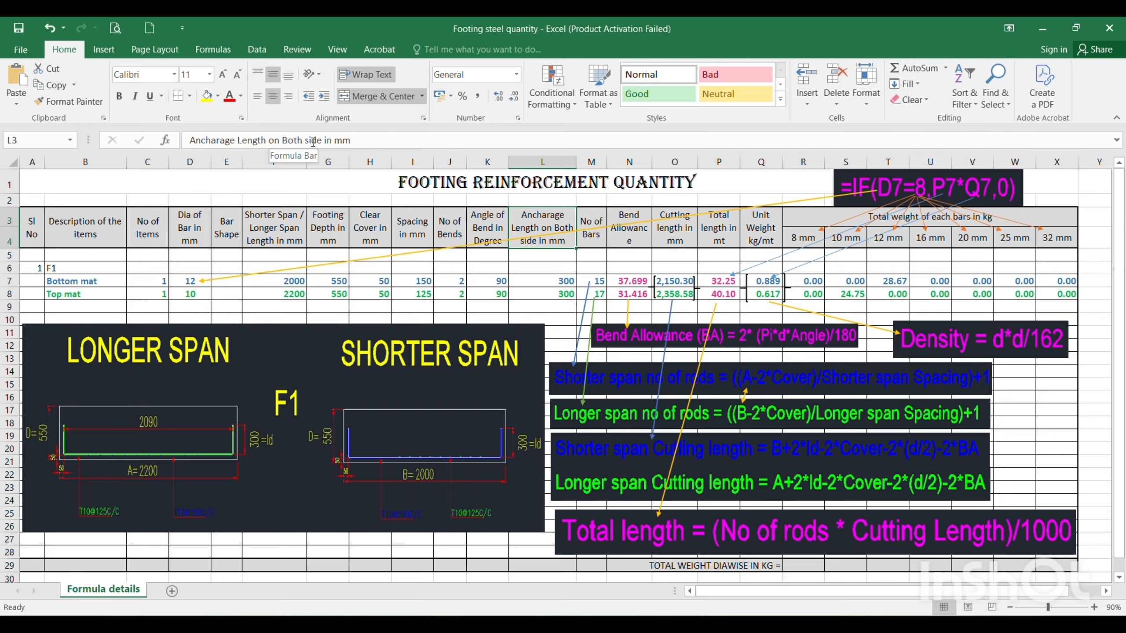
{"action": "left_click", "coordinate": [274, 139]}
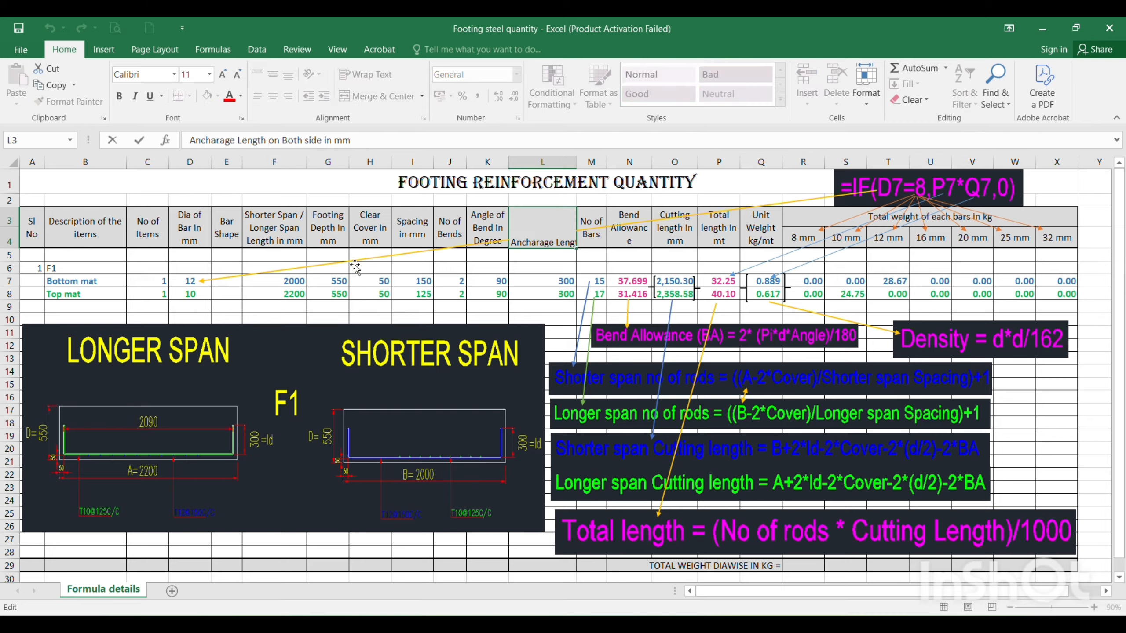
{"action": "key", "text": "Delete"}
{"action": "key", "text": "Delete"}
{"action": "key", "text": "Delete"}
{"action": "key", "text": "Delete"}
{"action": "key", "text": "Delete"}
{"action": "key", "text": "Delete"}
{"action": "key", "text": "Delete"}
{"action": "key", "text": "Delete"}
{"action": "key", "text": "Delete"}
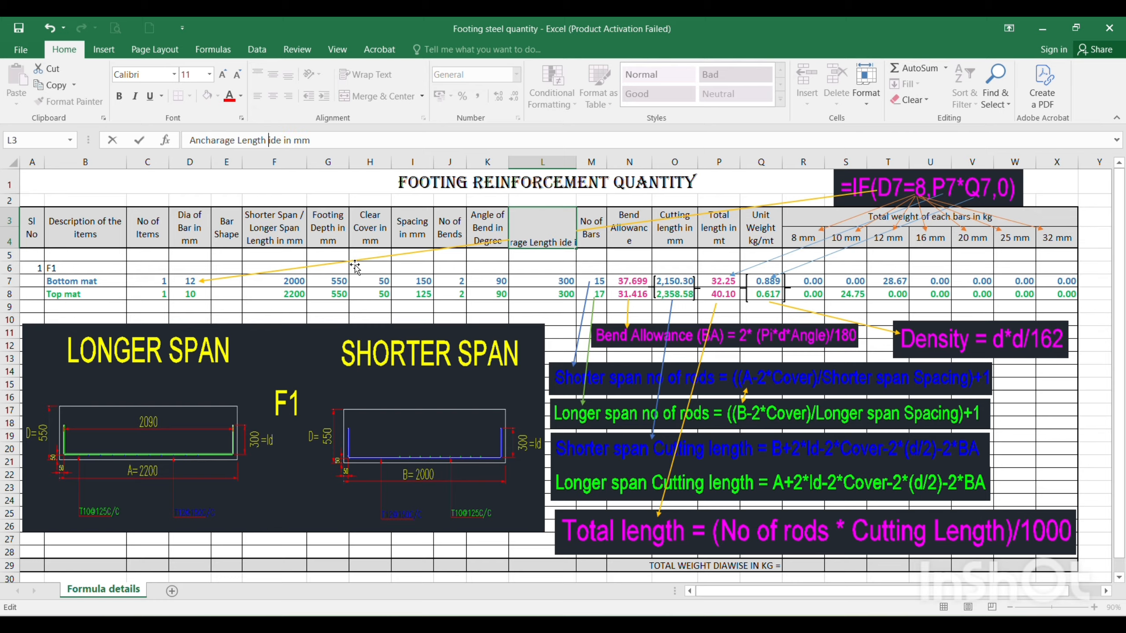
{"action": "key", "text": "Delete"}
{"action": "key", "text": "Delete"}
{"action": "key", "text": "Delete"}
{"action": "key", "text": "Delete"}
{"action": "key", "text": "Return"}
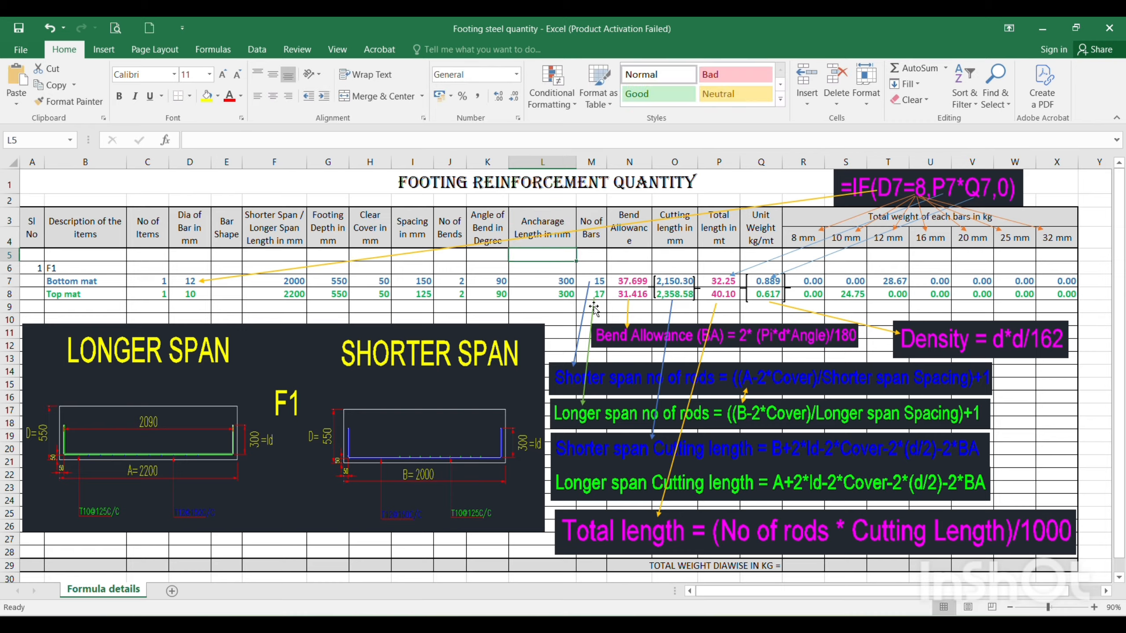
Check the number of bars formulas for the bottom and top mats in M7 and M8
{"action": "left_click", "coordinate": [599, 240]}
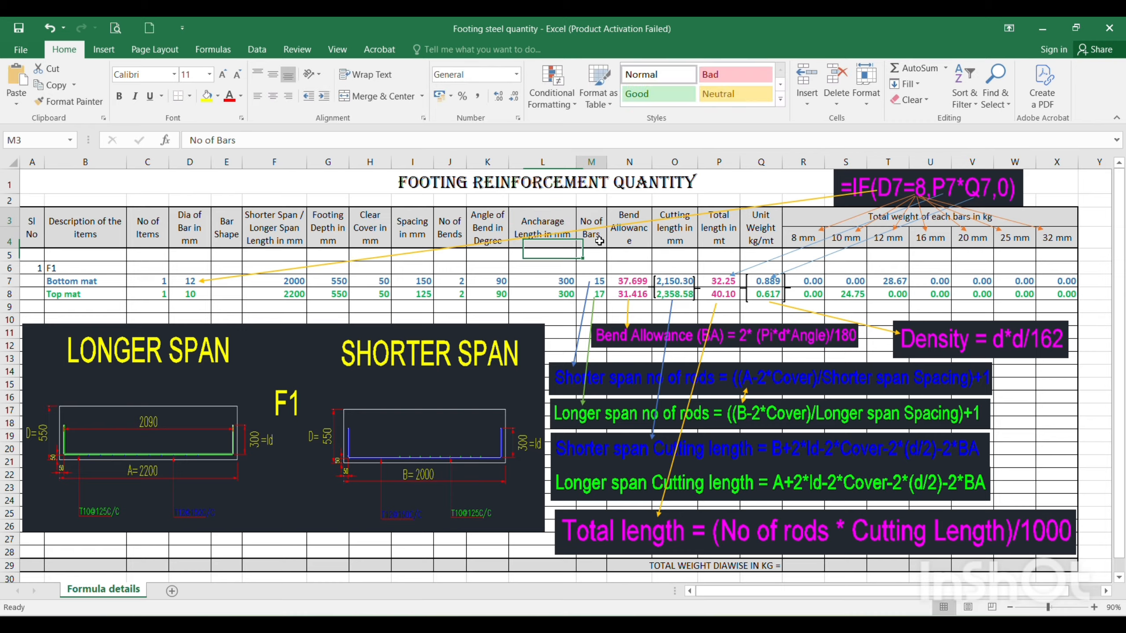
{"action": "left_click", "coordinate": [598, 283]}
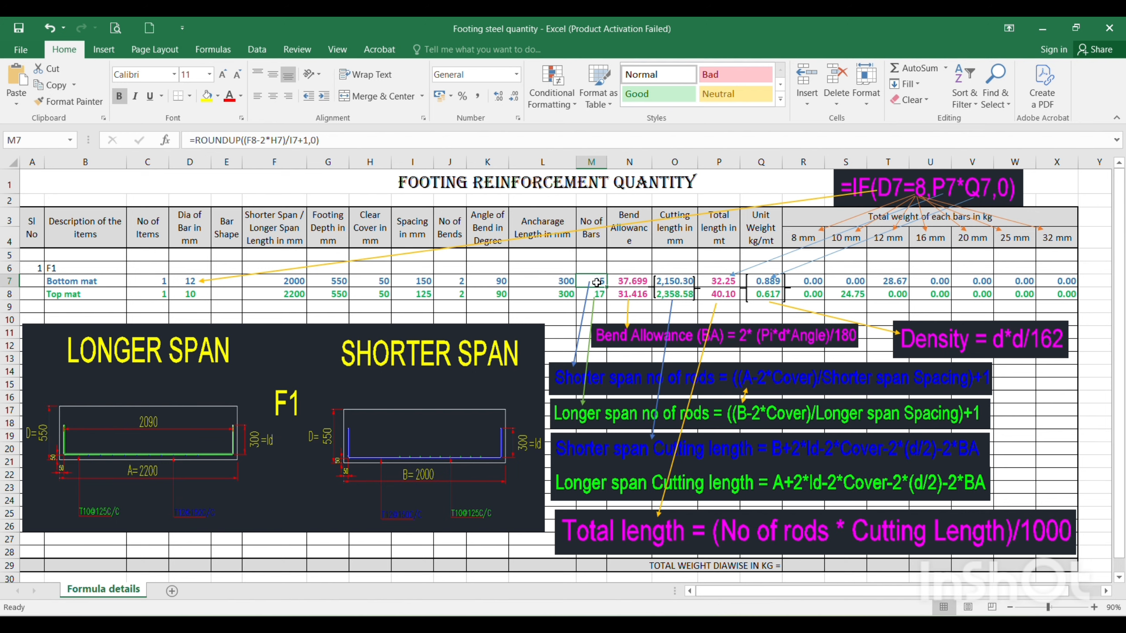
{"action": "key", "text": "Down"}
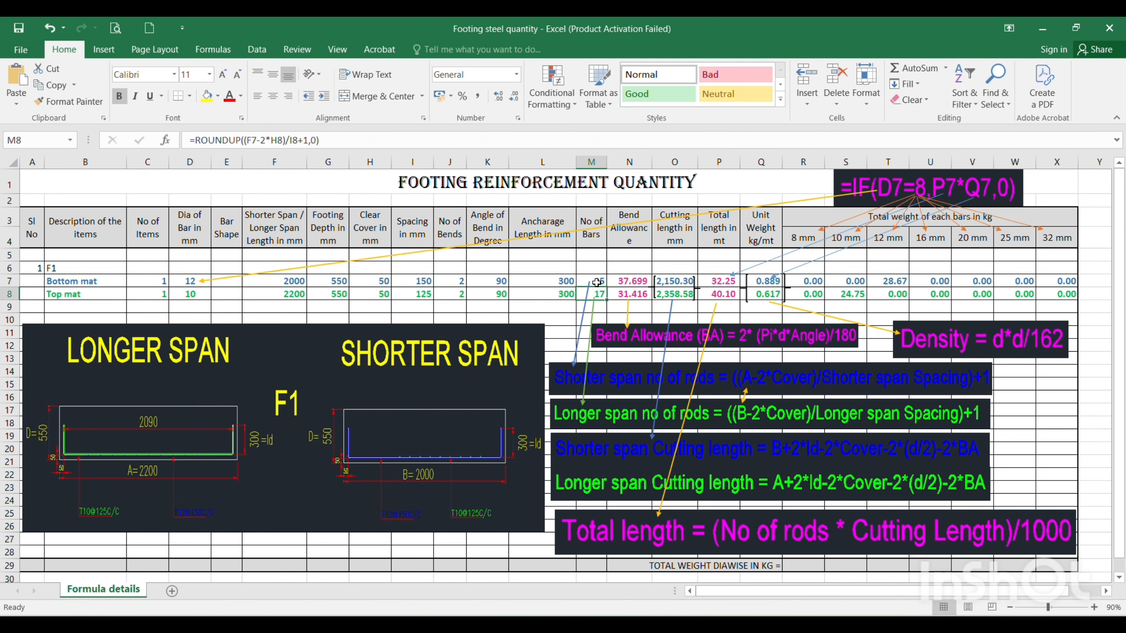
Check the bend allowance formulas for both mats and the bottom mat's cutting length formula in O7
{"action": "left_click", "coordinate": [621, 280]}
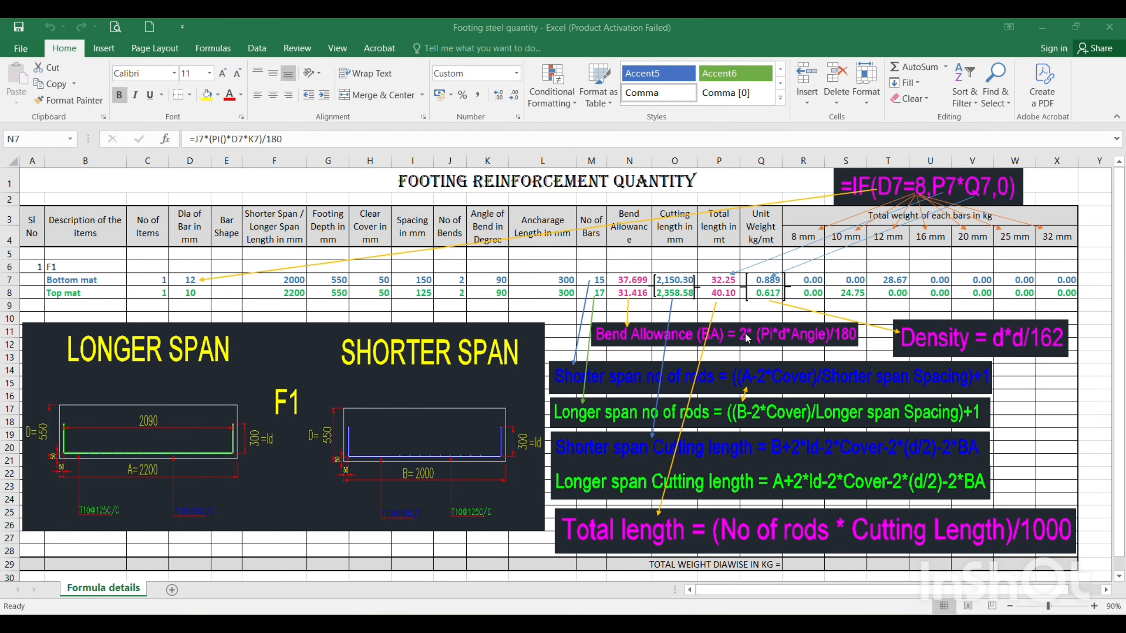
{"action": "left_click", "coordinate": [626, 281]}
{"action": "left_click", "coordinate": [625, 296]}
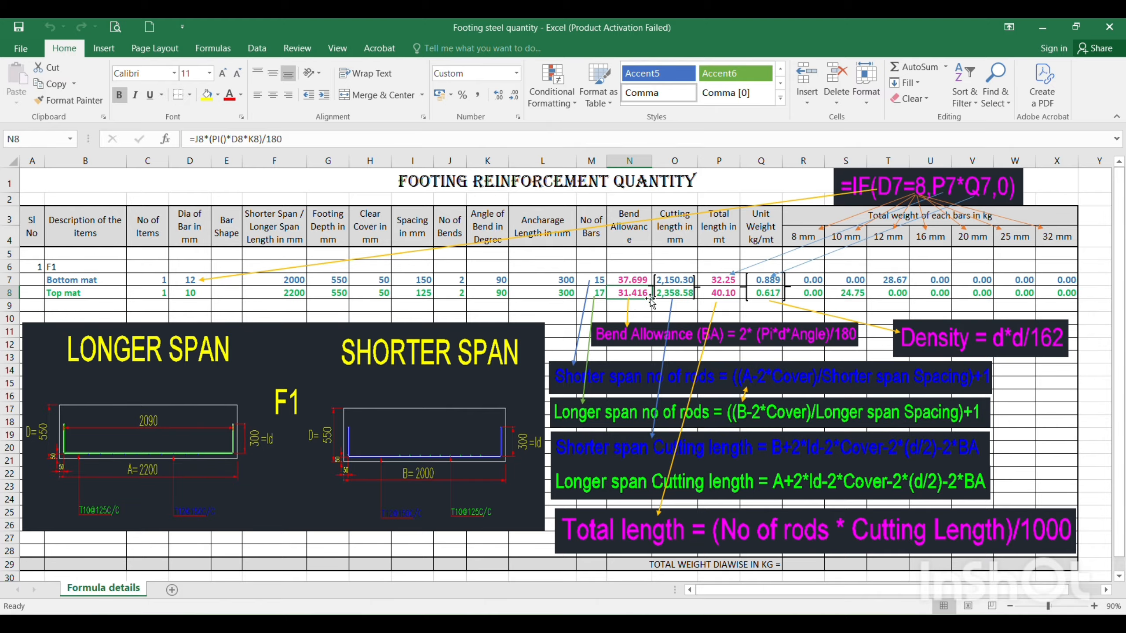
{"action": "left_click", "coordinate": [683, 284]}
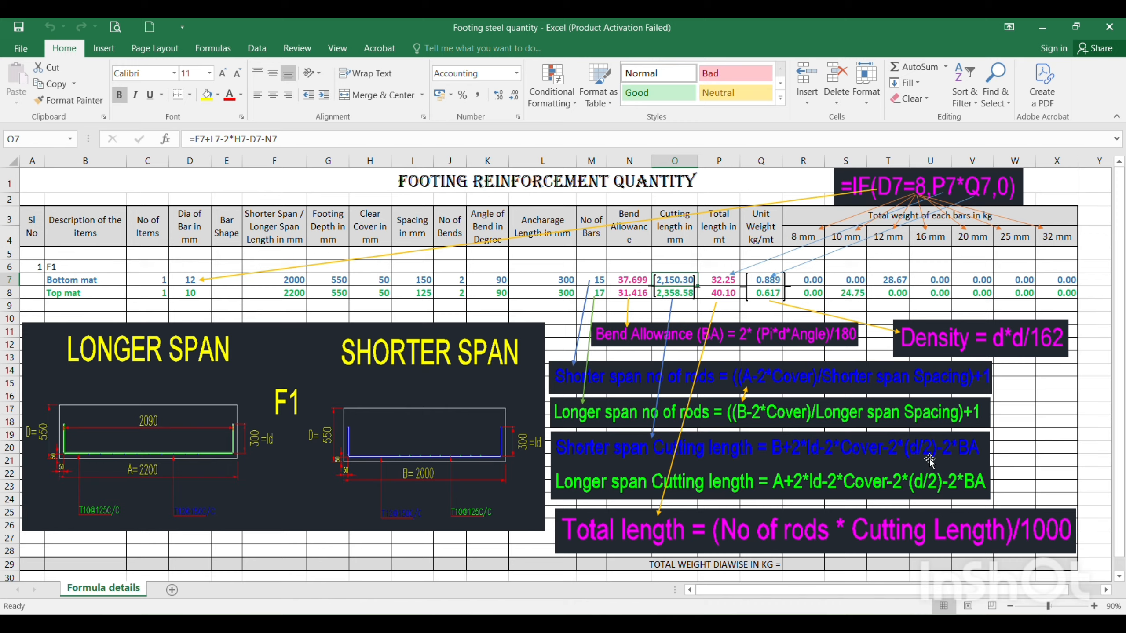
Switch to the AutoCAD drawing and view the F1 longer span section up close
{"action": "mouse_move", "coordinate": [759, 625]}
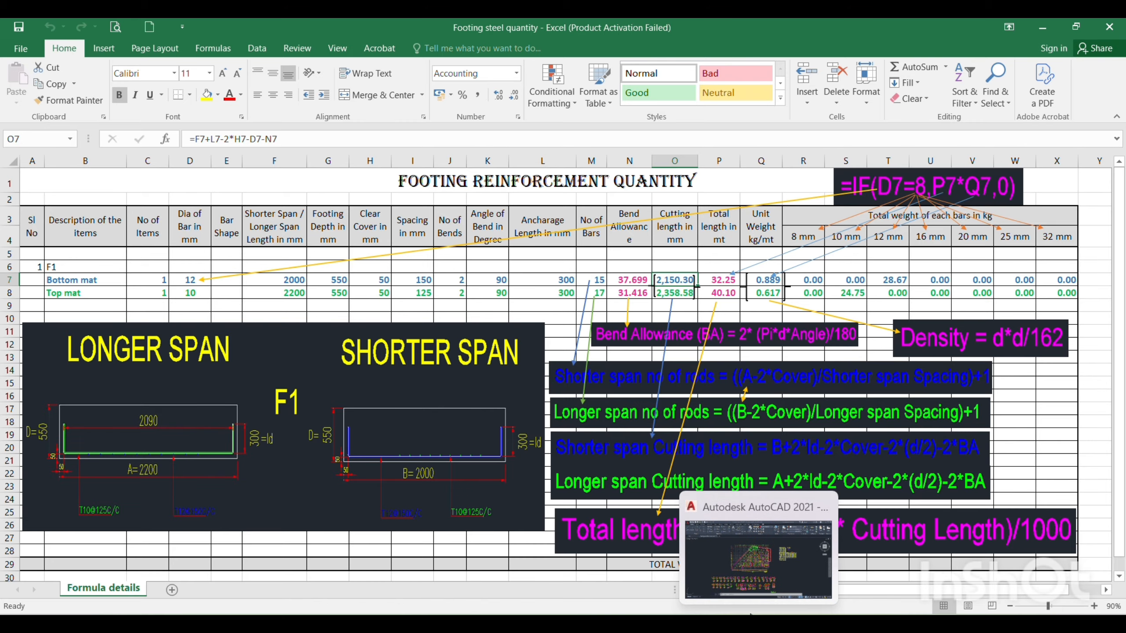
{"action": "left_click", "coordinate": [749, 561]}
{"action": "scroll", "coordinate": [766, 230], "scroll_direction": "up", "scroll_amount": 6}
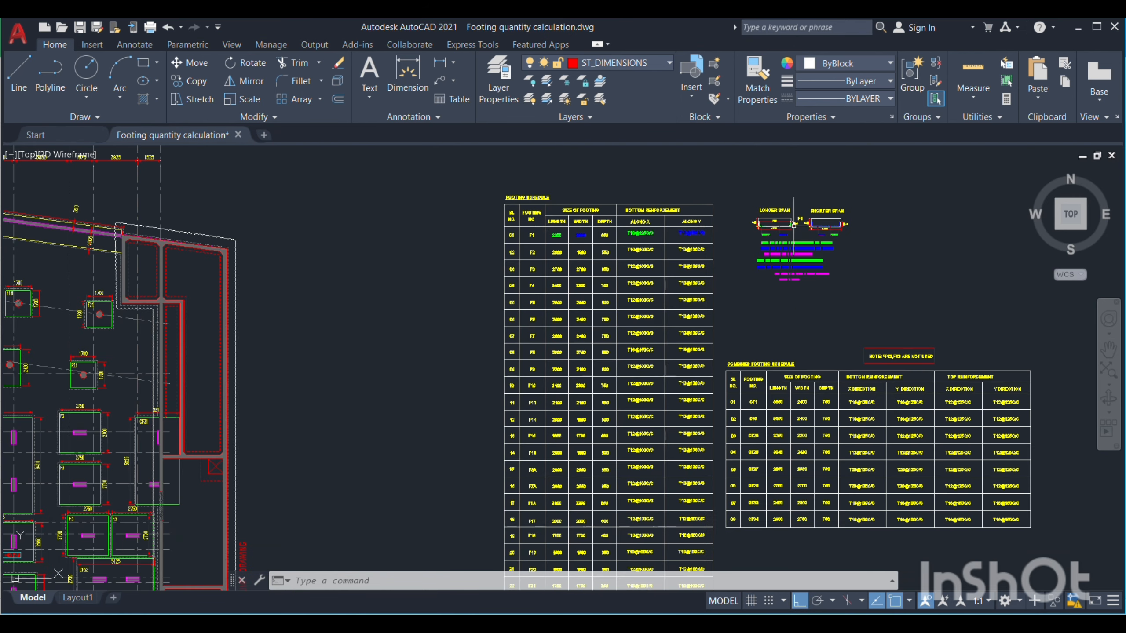
{"action": "scroll", "coordinate": [633, 257], "scroll_direction": "up", "scroll_amount": 2}
{"action": "left_click_drag", "start_coordinate": [620, 269], "coordinate": [608, 289]}
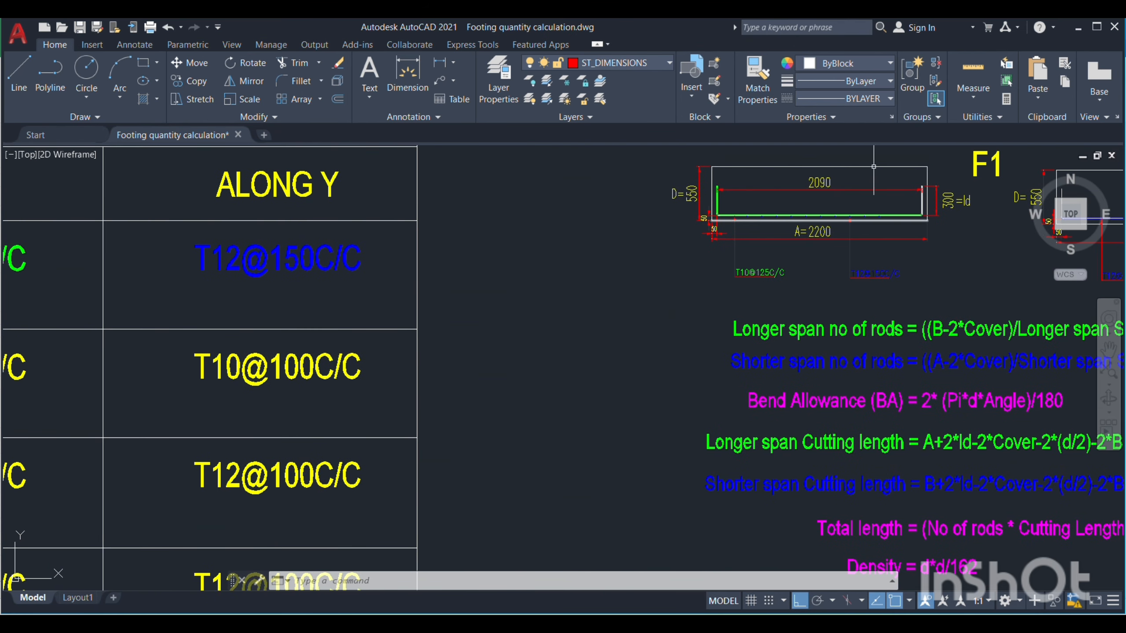
{"action": "scroll", "coordinate": [887, 167], "scroll_direction": "up", "scroll_amount": 4}
{"action": "scroll", "coordinate": [203, 330], "scroll_direction": "down", "scroll_amount": 2}
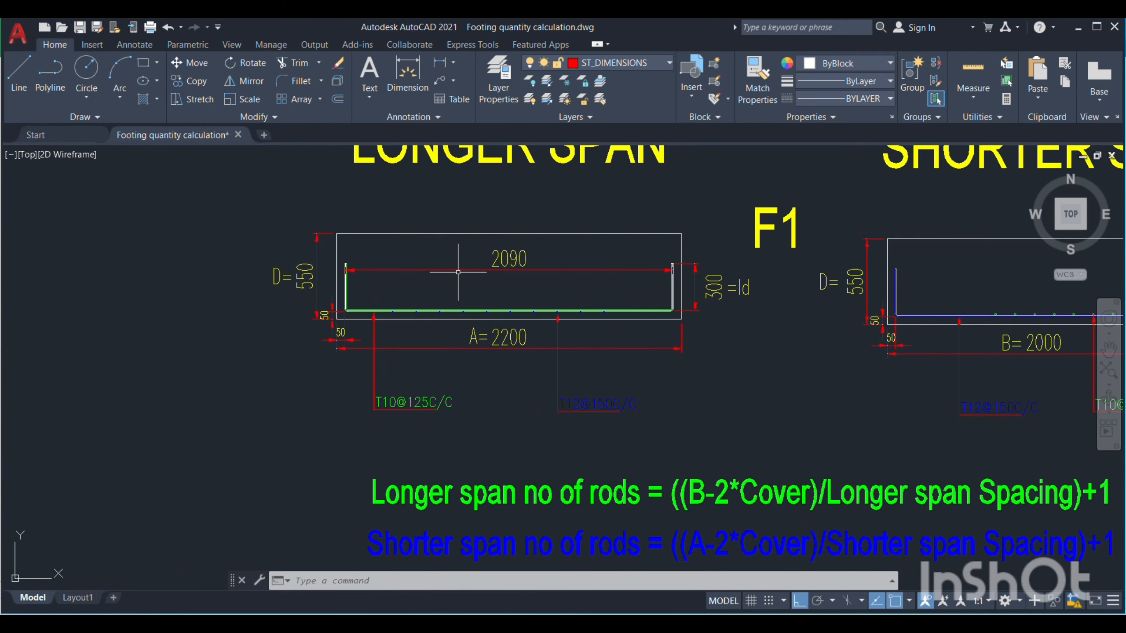
Examine the concrete cover, bar bends and anchorage length dimension in the F1 longer span section beside the shorter span
{"action": "scroll", "coordinate": [459, 272], "scroll_direction": "up", "scroll_amount": 2}
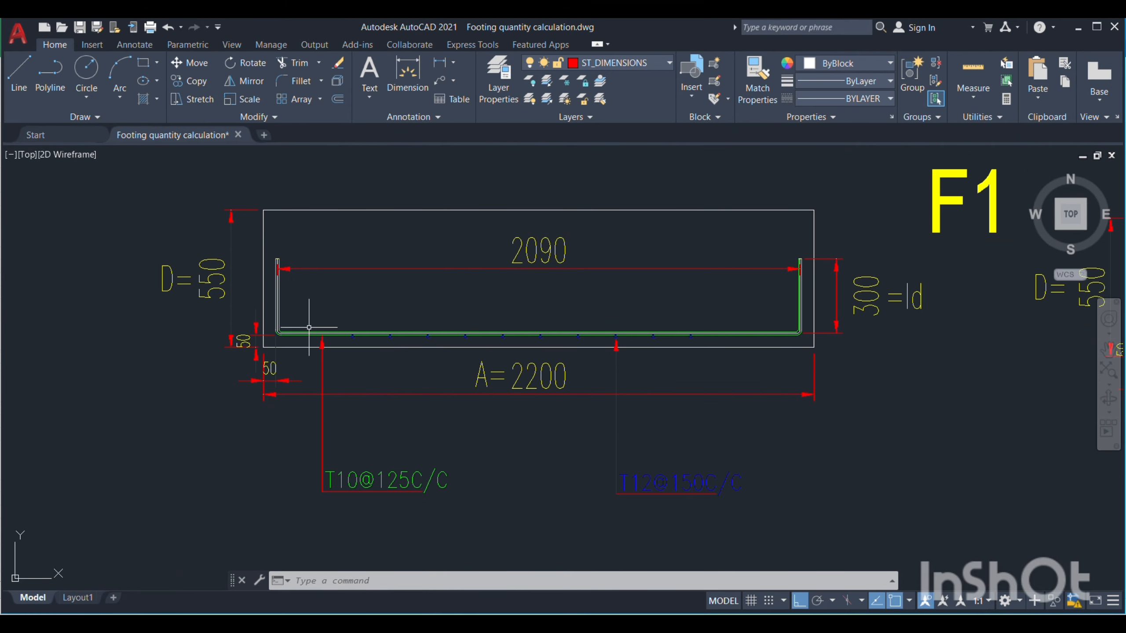
{"action": "scroll", "coordinate": [242, 328], "scroll_direction": "up", "scroll_amount": 5}
{"action": "scroll", "coordinate": [335, 330], "scroll_direction": "down", "scroll_amount": 2}
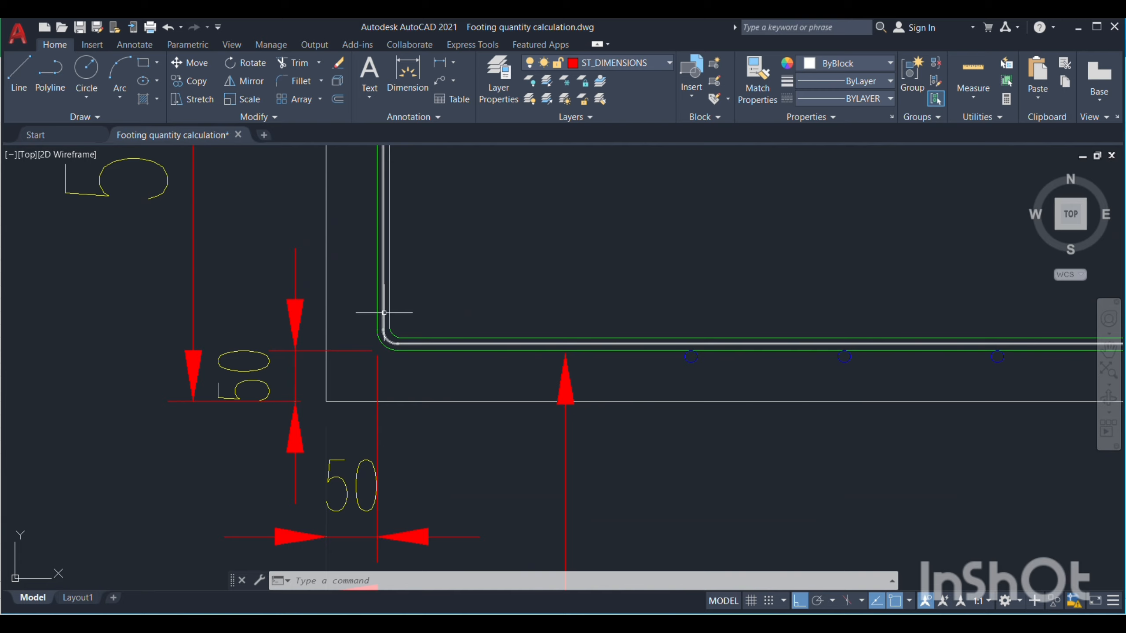
{"action": "scroll", "coordinate": [278, 326], "scroll_direction": "down", "scroll_amount": 6}
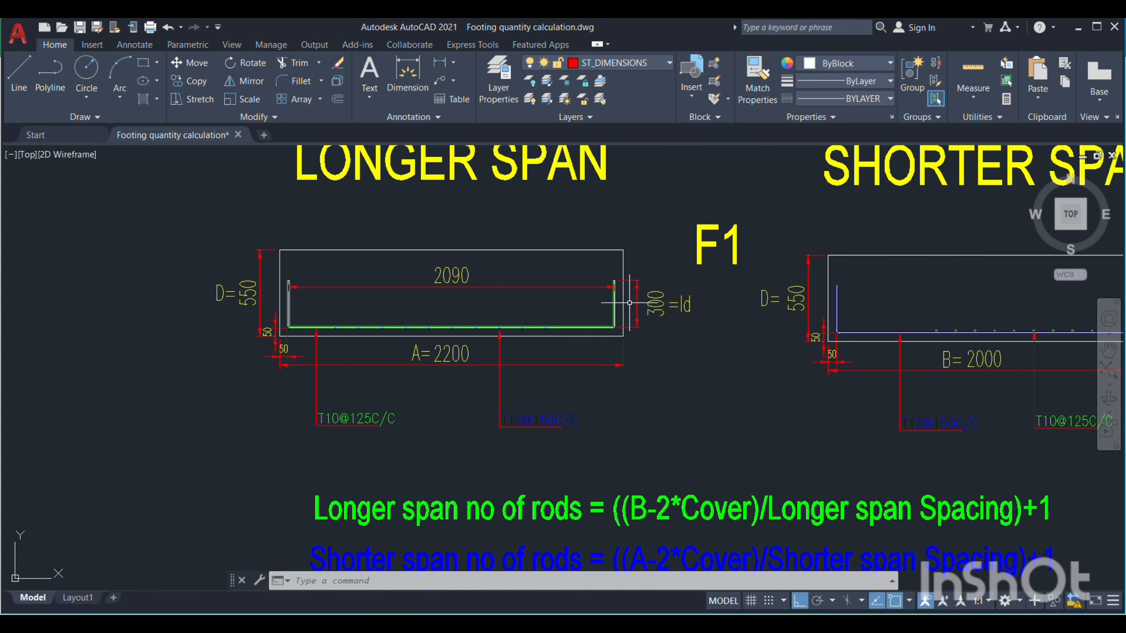
{"action": "scroll", "coordinate": [620, 322], "scroll_direction": "up", "scroll_amount": 6}
{"action": "scroll", "coordinate": [670, 353], "scroll_direction": "down", "scroll_amount": 2}
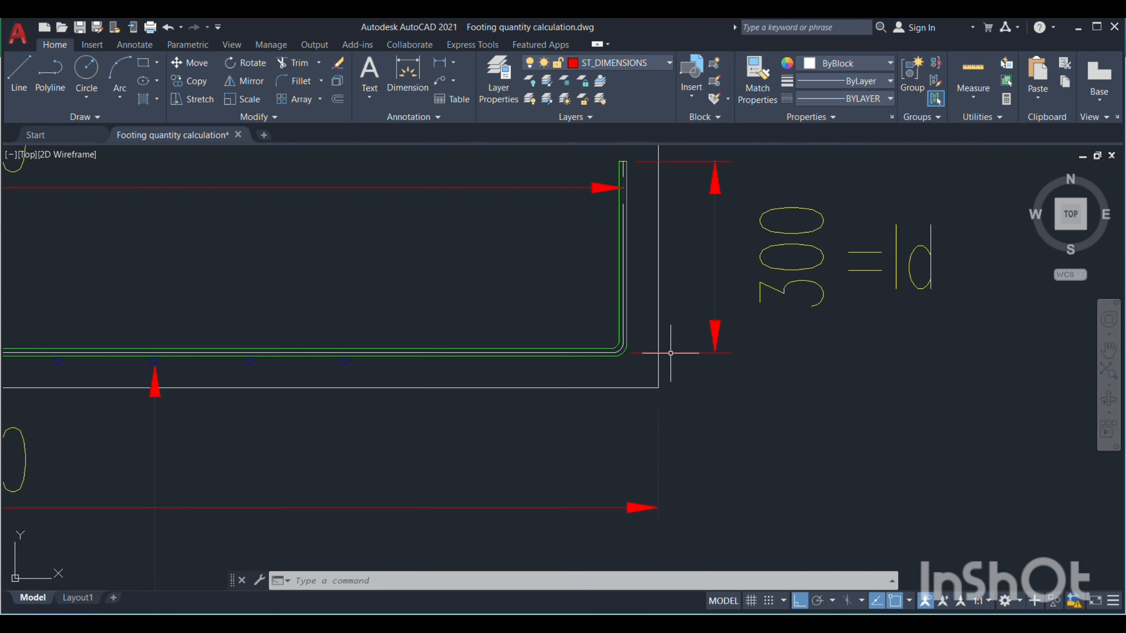
{"action": "scroll", "coordinate": [670, 353], "scroll_direction": "down", "scroll_amount": 4}
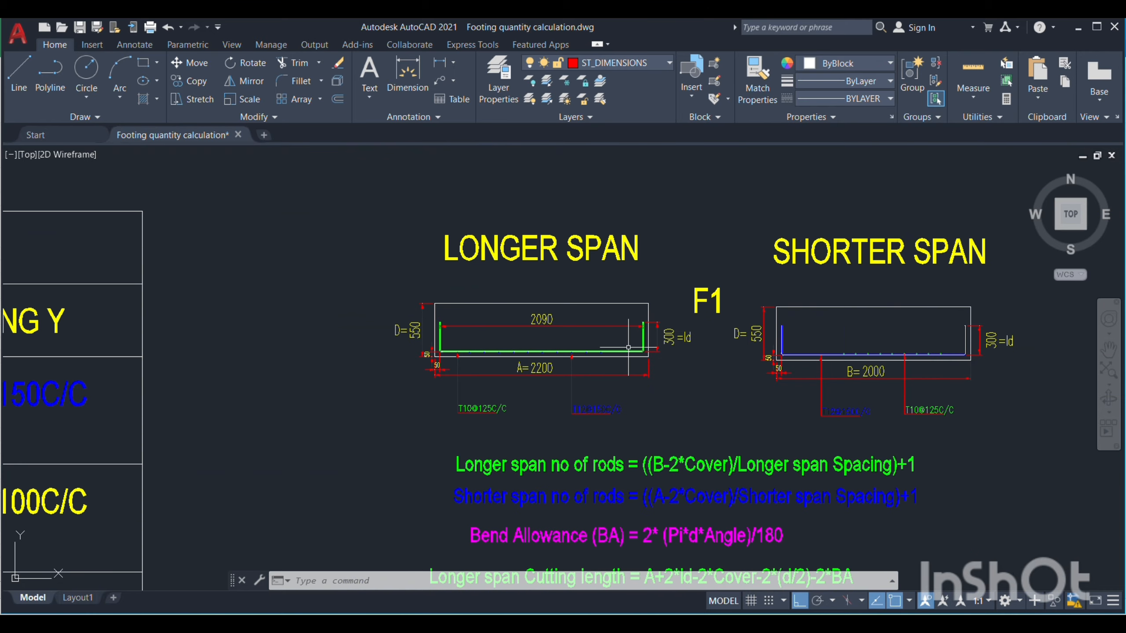
{"action": "scroll", "coordinate": [414, 345], "scroll_direction": "down", "scroll_amount": 1}
{"action": "scroll", "coordinate": [608, 346], "scroll_direction": "up", "scroll_amount": 2}
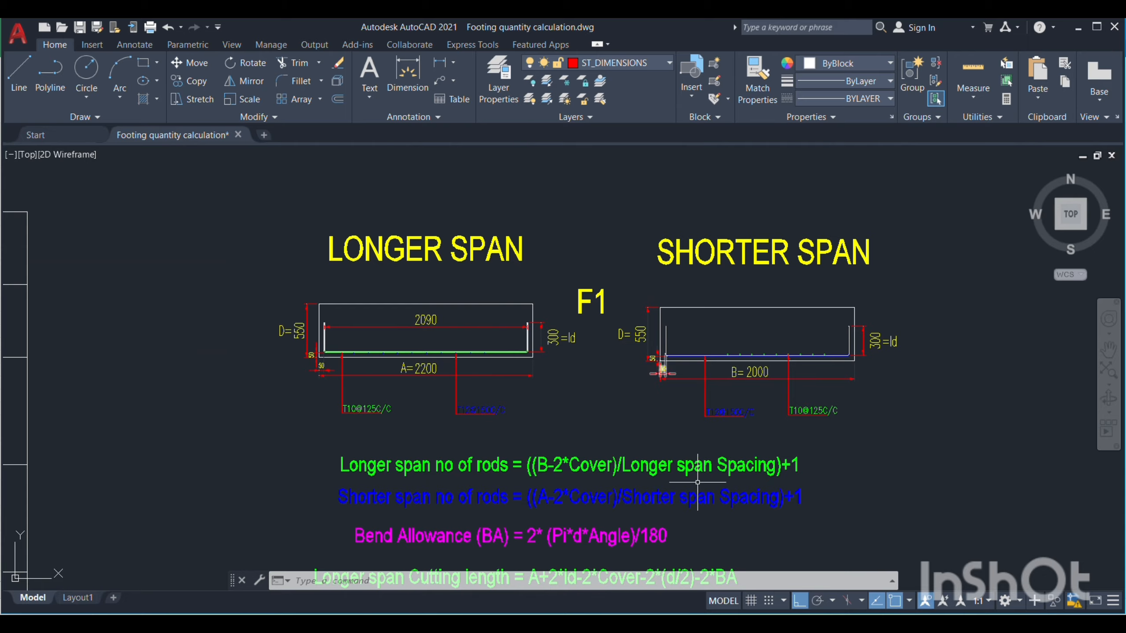
Return to the Excel workbook and check the cutting length formulas for the bottom and top mats
{"action": "mouse_move", "coordinate": [726, 622]}
{"action": "left_click", "coordinate": [727, 554]}
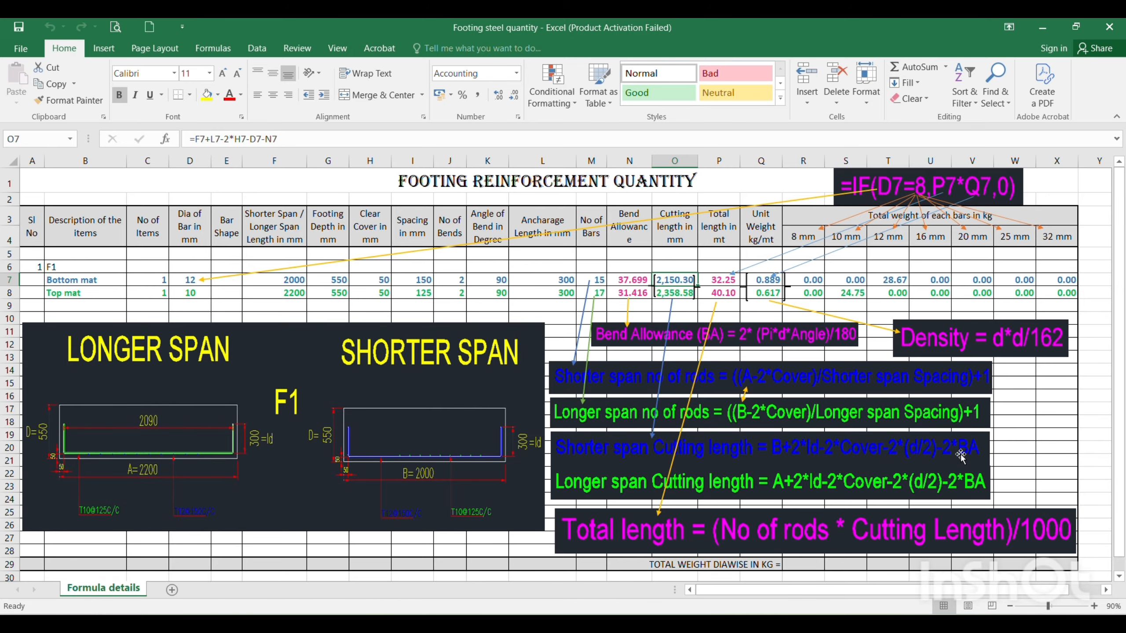
{"action": "key", "text": "Down"}
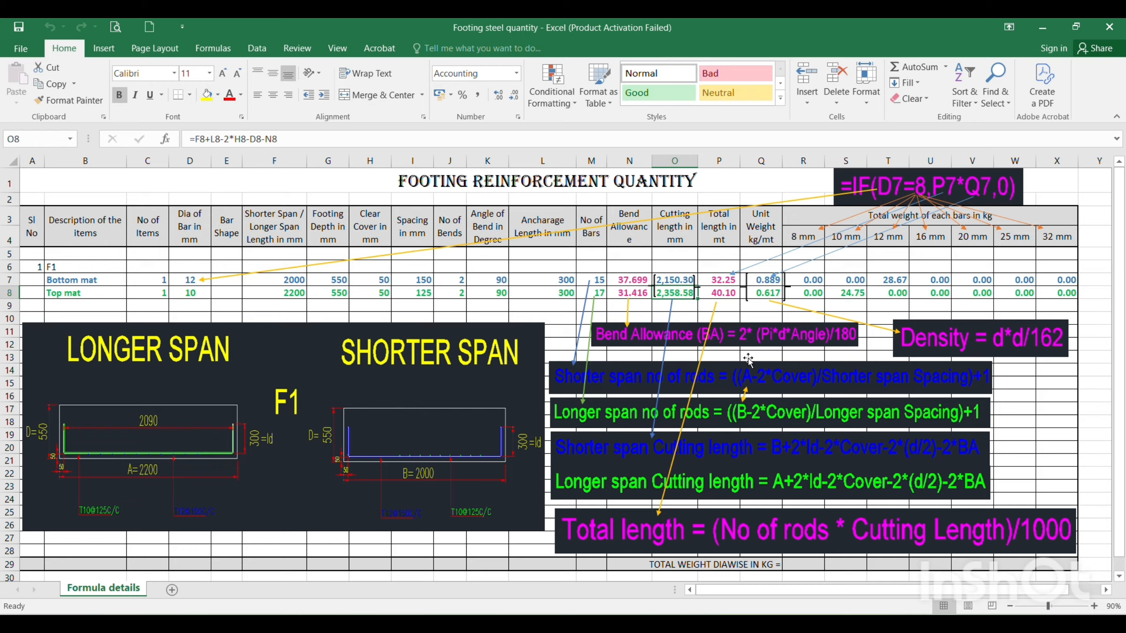
Check the total length formulas in P7 and P8 against the bottom mat's bar count and cutting length cells
{"action": "left_click", "coordinate": [724, 277]}
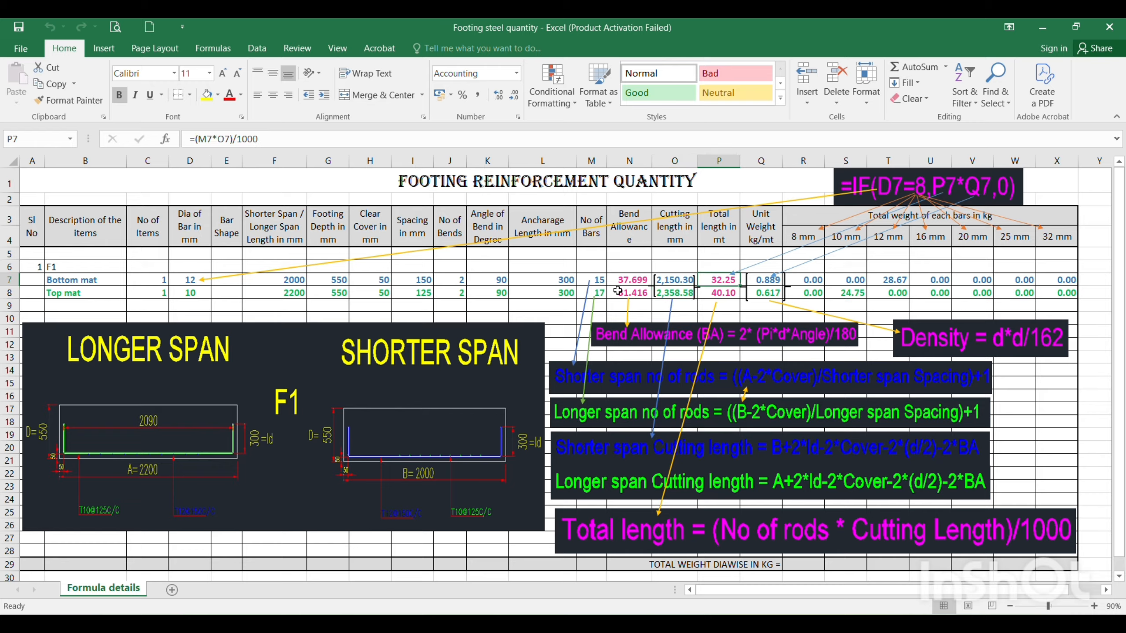
{"action": "left_click", "coordinate": [601, 281]}
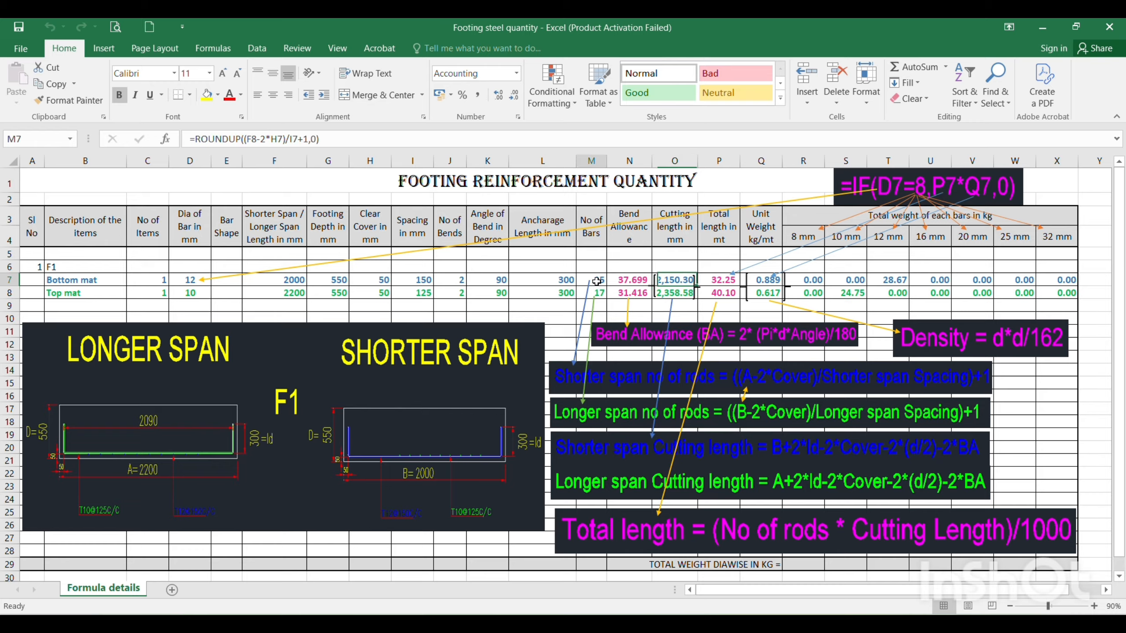
{"action": "left_click", "coordinate": [675, 280]}
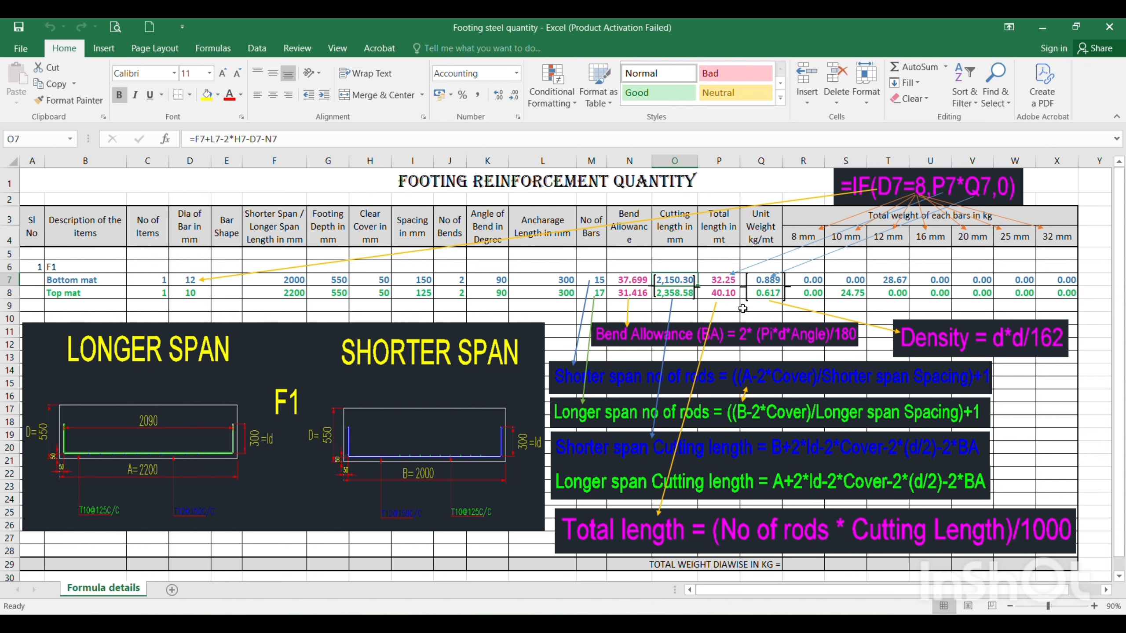
{"action": "left_click", "coordinate": [722, 293]}
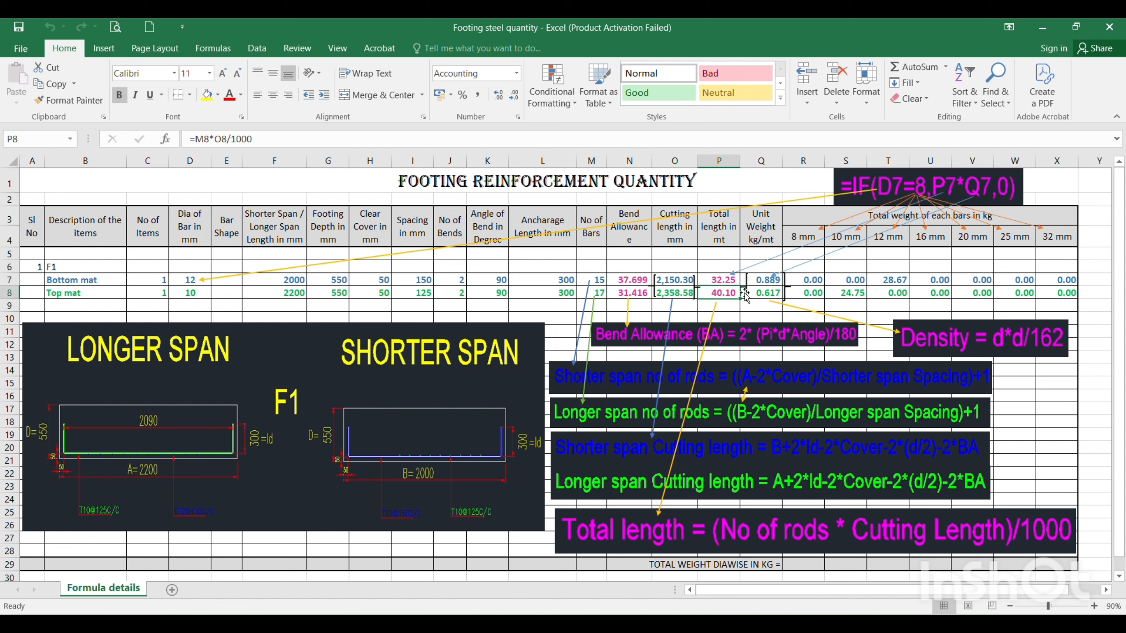
Check the unit weight formulas for both mats and the bottom mat's 8 mm bar weight formula in R7
{"action": "left_click", "coordinate": [771, 279]}
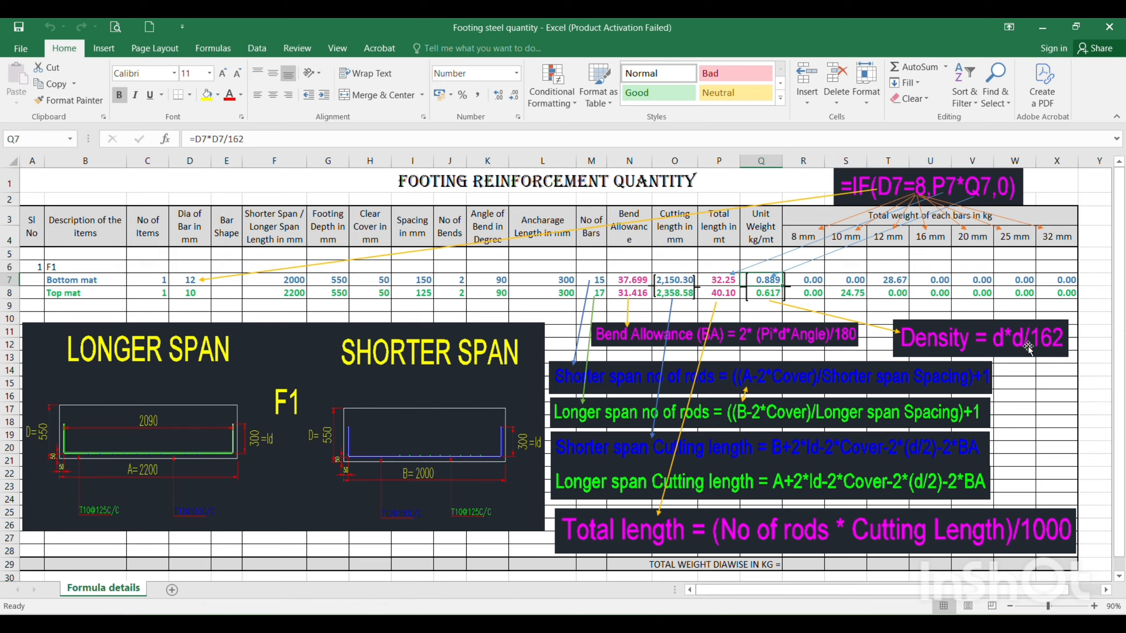
{"action": "left_click", "coordinate": [759, 297]}
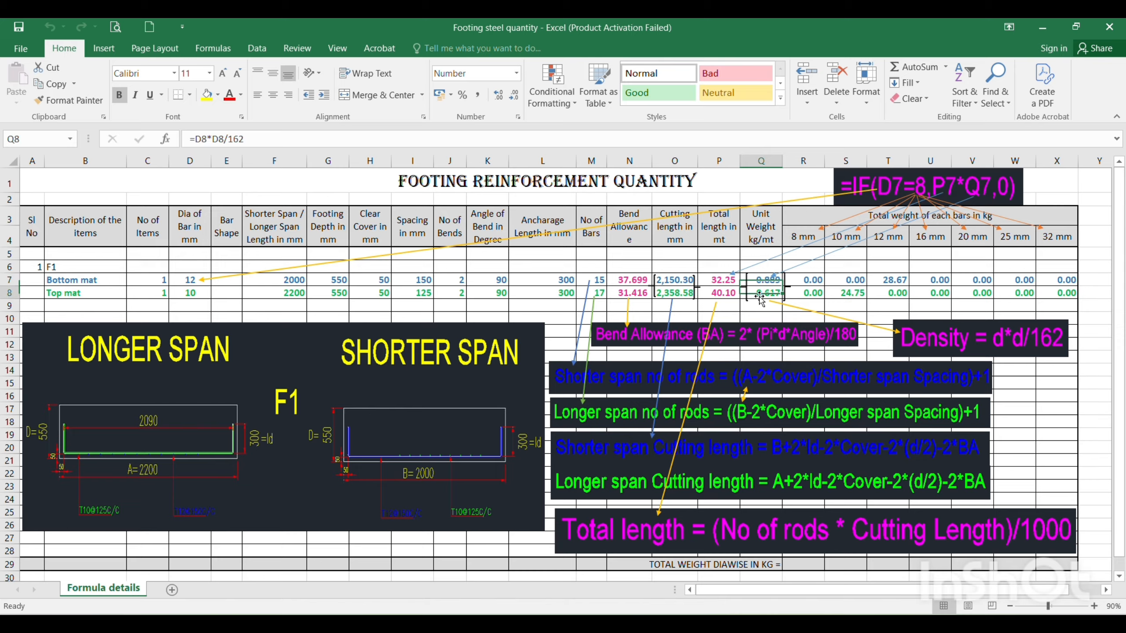
{"action": "left_click", "coordinate": [811, 280]}
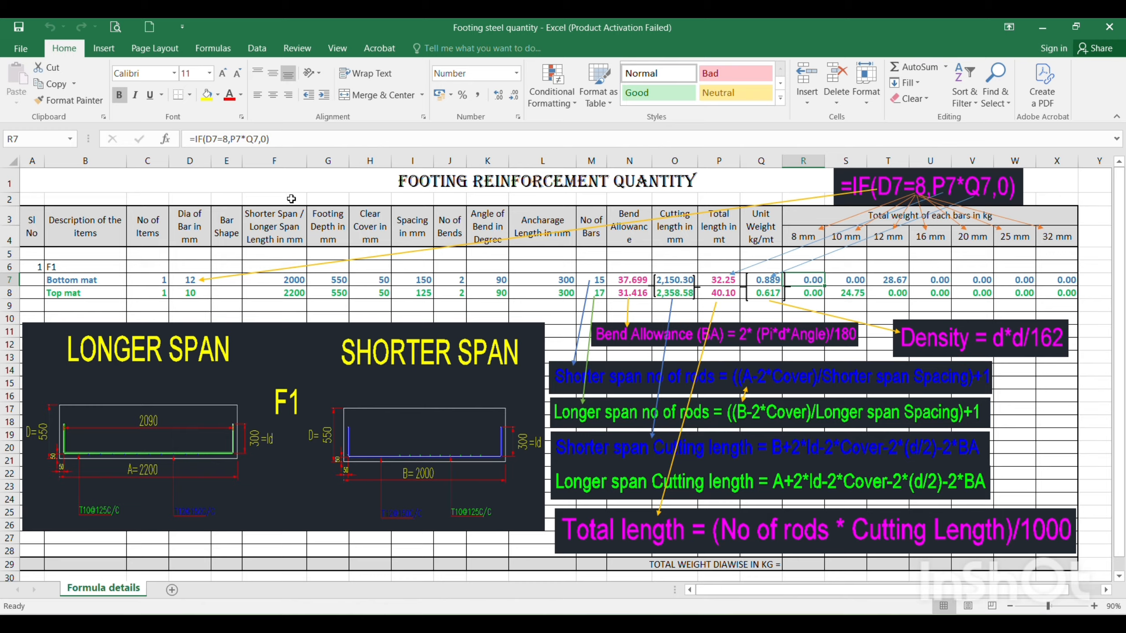
{"action": "left_click", "coordinate": [260, 141]}
{"action": "left_click_drag", "start_coordinate": [260, 141], "coordinate": [184, 140]}
{"action": "type", "text": "="}
{"action": "left_click", "coordinate": [233, 181]}
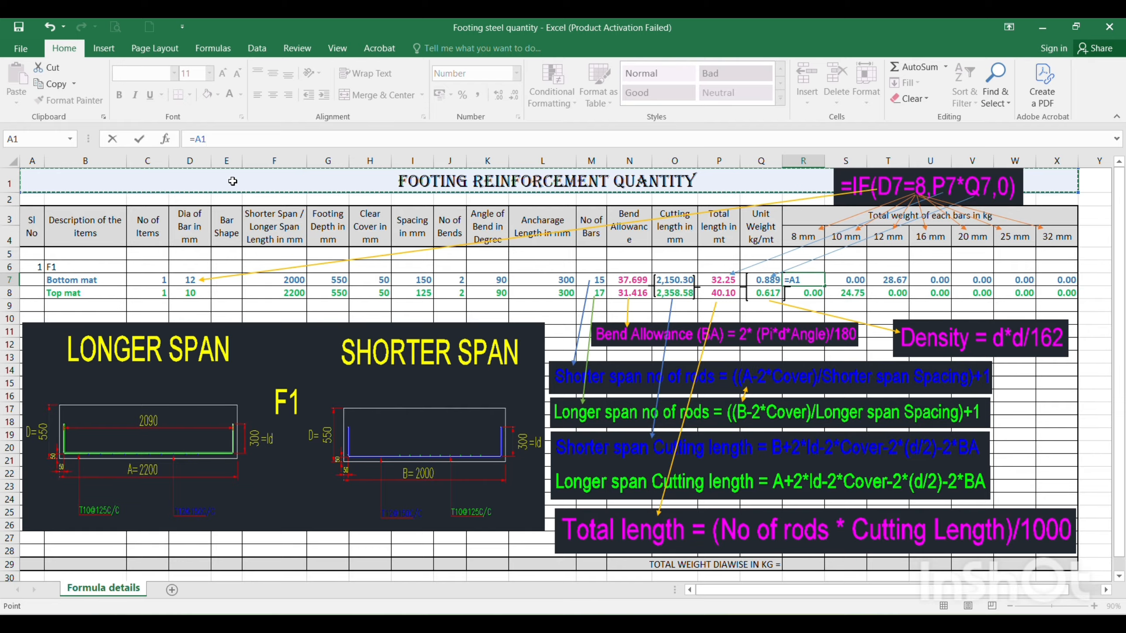
{"action": "key", "text": "Escape"}
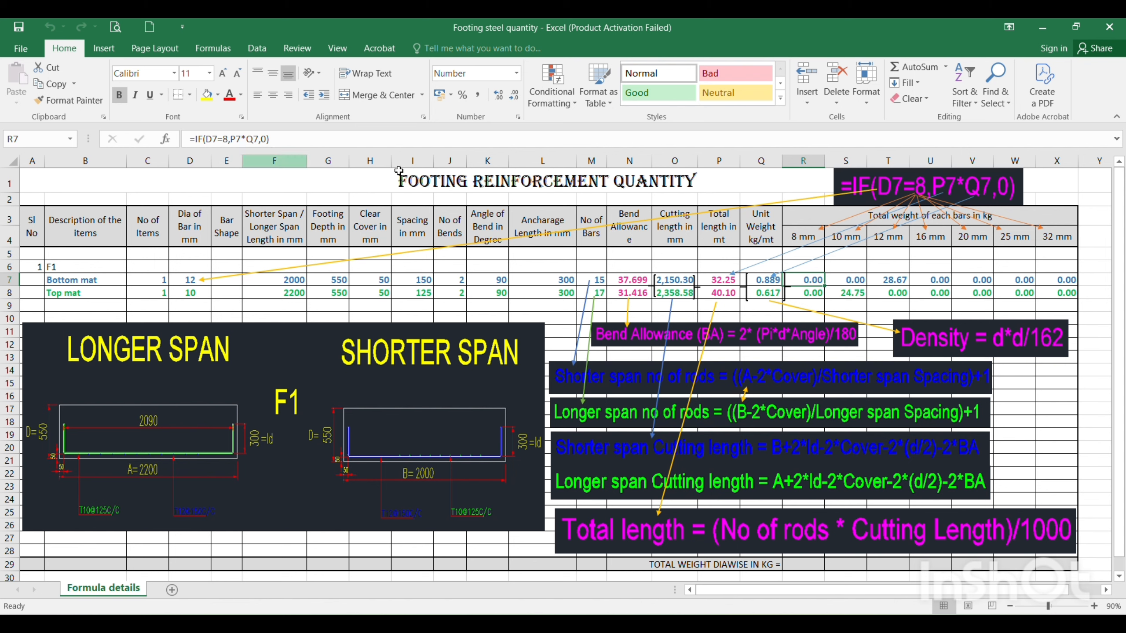
Check the bottom mat's 10 mm and 12 mm bar weight formulas in S7 and T7
{"action": "left_click", "coordinate": [845, 270]}
{"action": "left_click", "coordinate": [845, 278]}
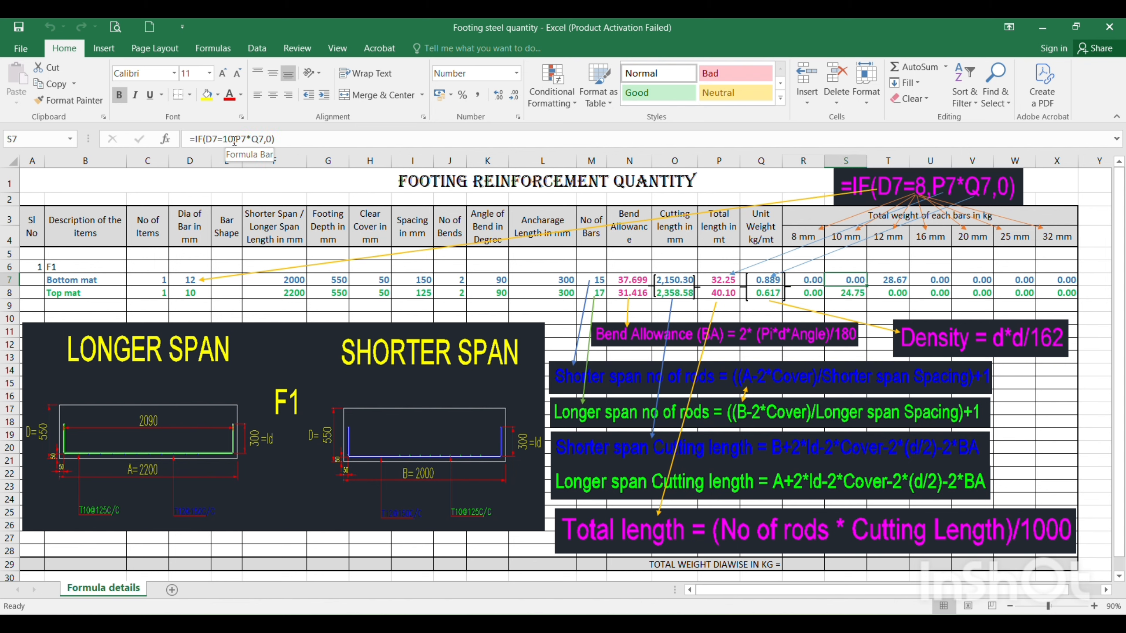
{"action": "left_click", "coordinate": [902, 281]}
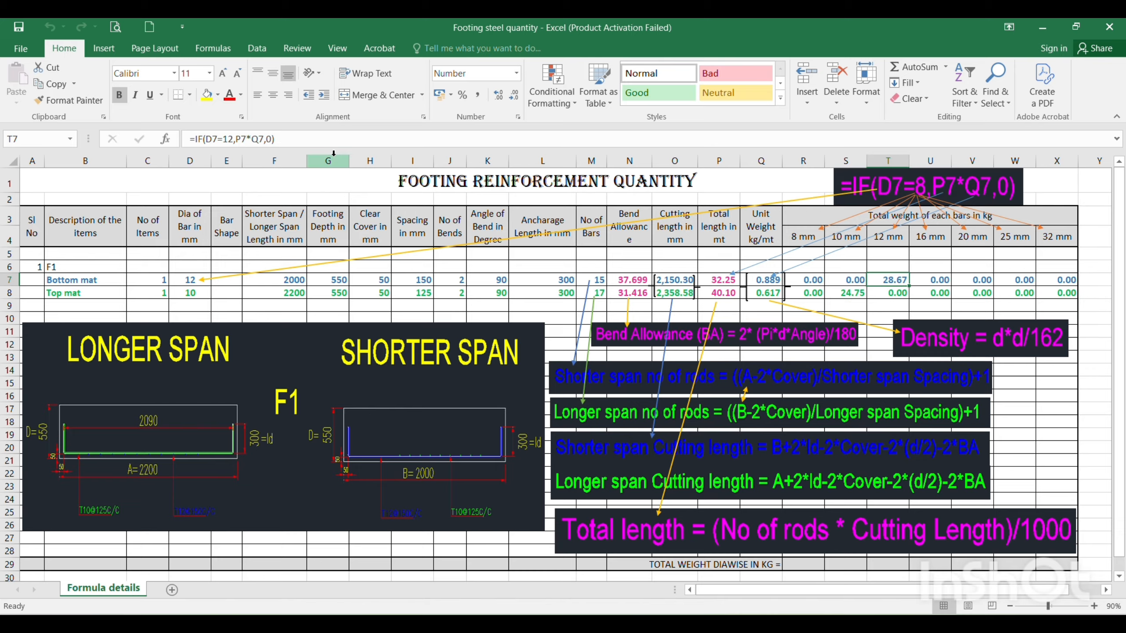
Check the bottom mat's 16 mm and 32 mm bar weight formulas and the top mat's bar weight cells R8:X8
{"action": "left_click", "coordinate": [928, 280]}
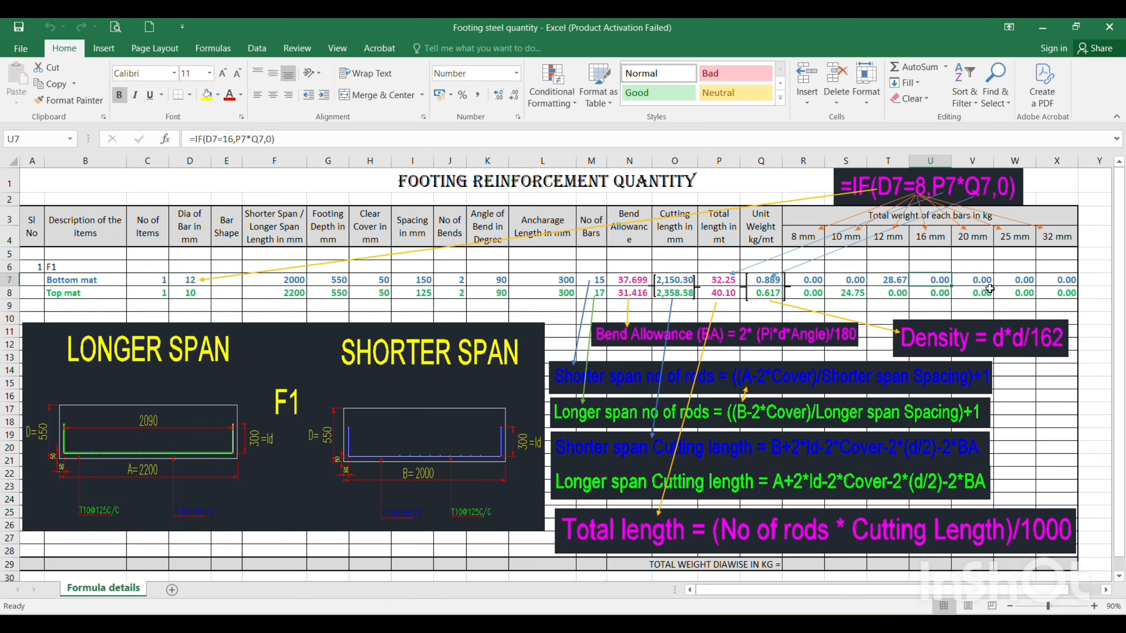
{"action": "left_click", "coordinate": [1060, 283]}
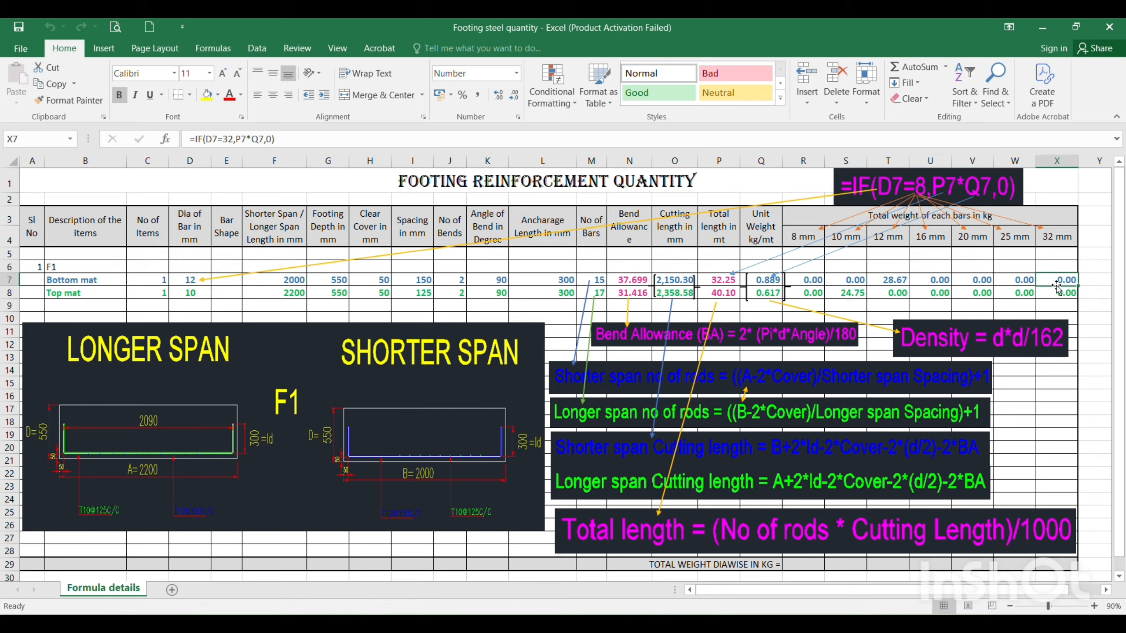
{"action": "left_click", "coordinate": [809, 294]}
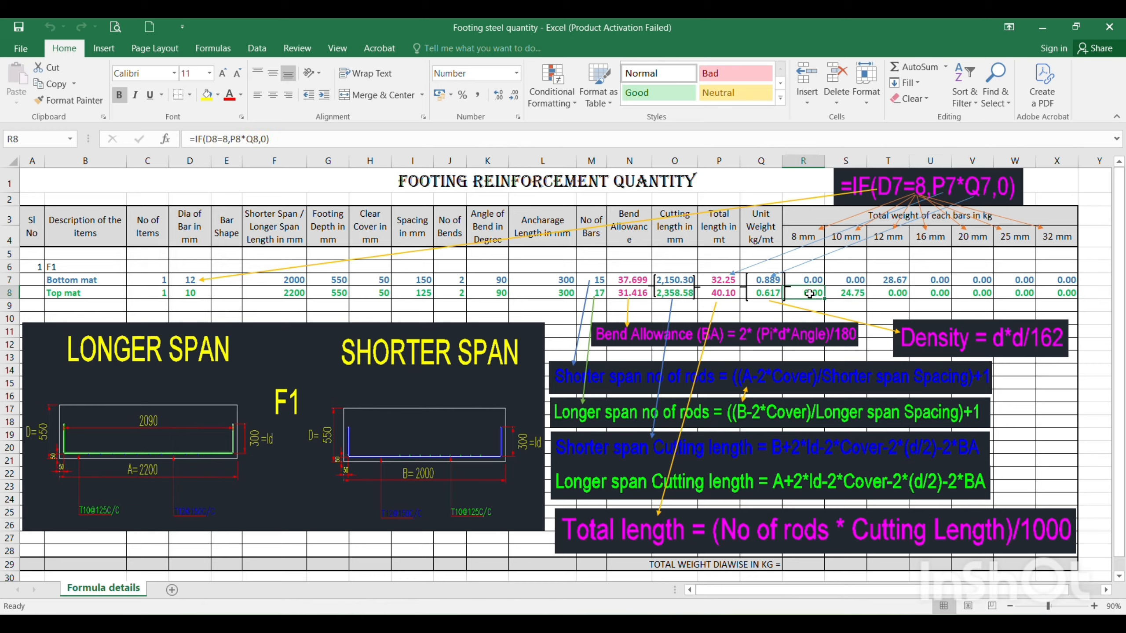
{"action": "left_click_drag", "start_coordinate": [809, 295], "coordinate": [1066, 294]}
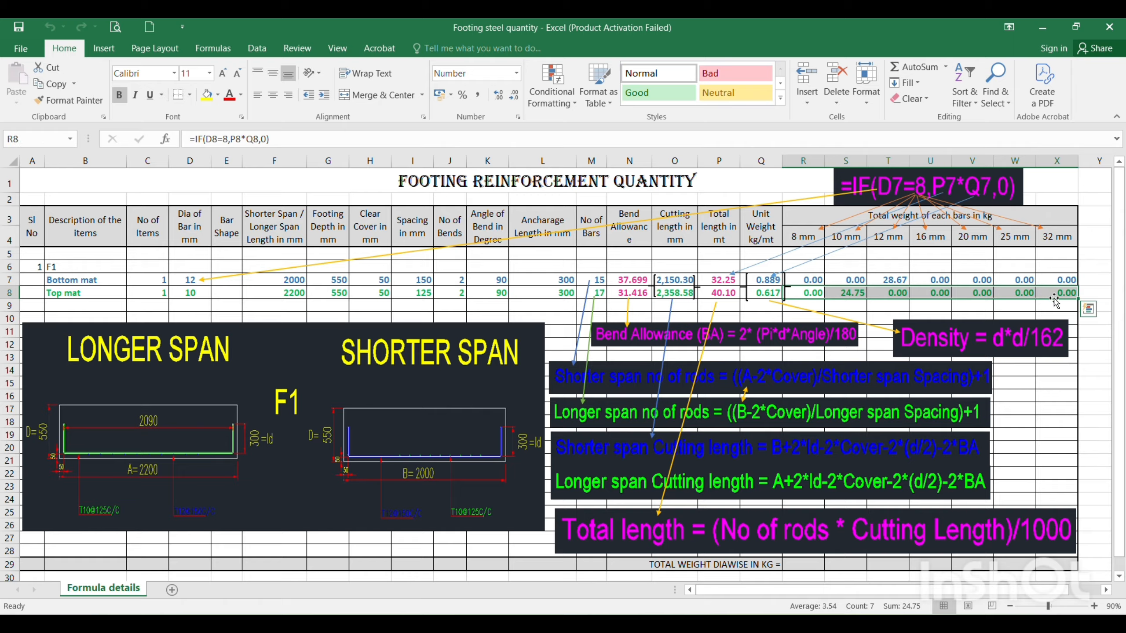
{"action": "left_click", "coordinate": [870, 355]}
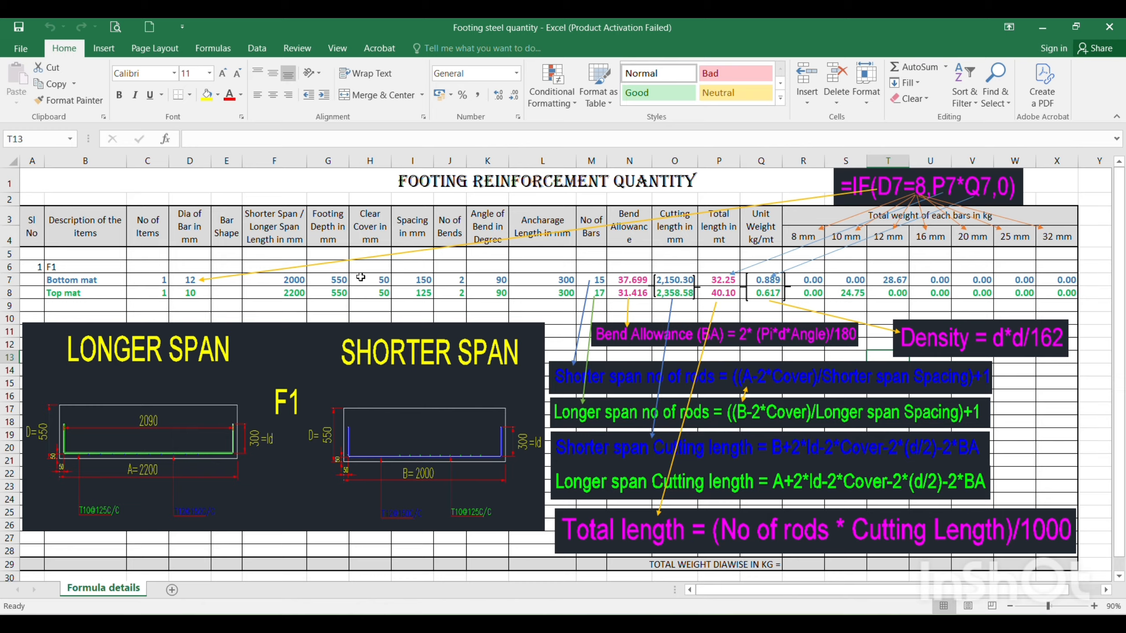
Look over the footing layout plan and footing detail sheet in the AutoCAD drawing, and return to the Excel workbook
{"action": "left_click", "coordinate": [727, 626]}
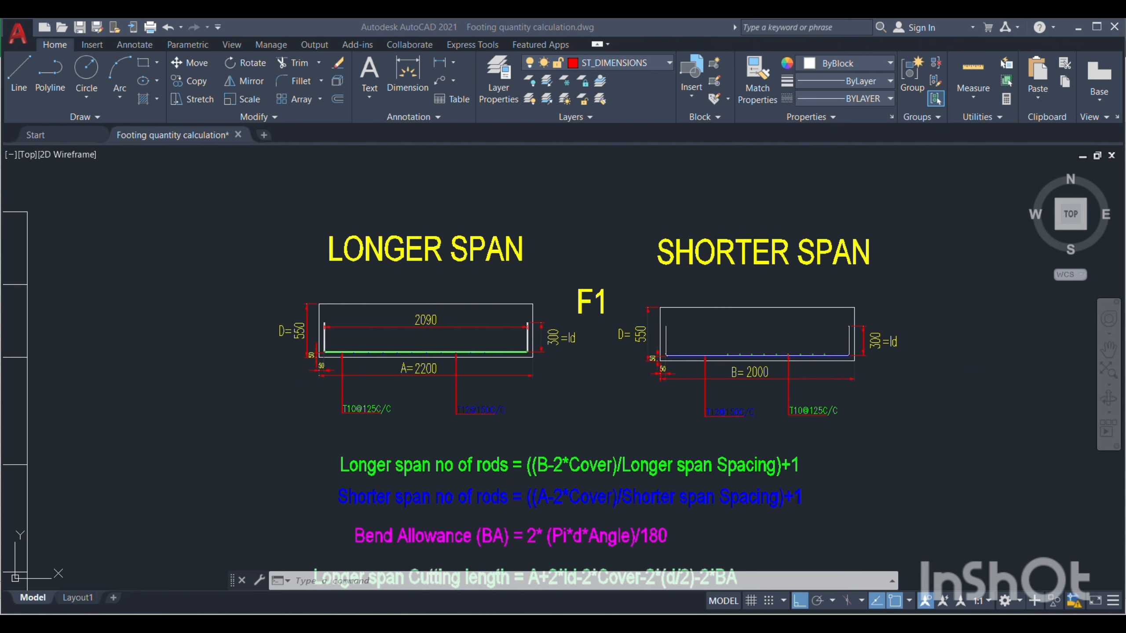
{"action": "scroll", "coordinate": [825, 337], "scroll_direction": "down", "scroll_amount": 10}
{"action": "scroll", "coordinate": [842, 327], "scroll_direction": "down", "scroll_amount": 4}
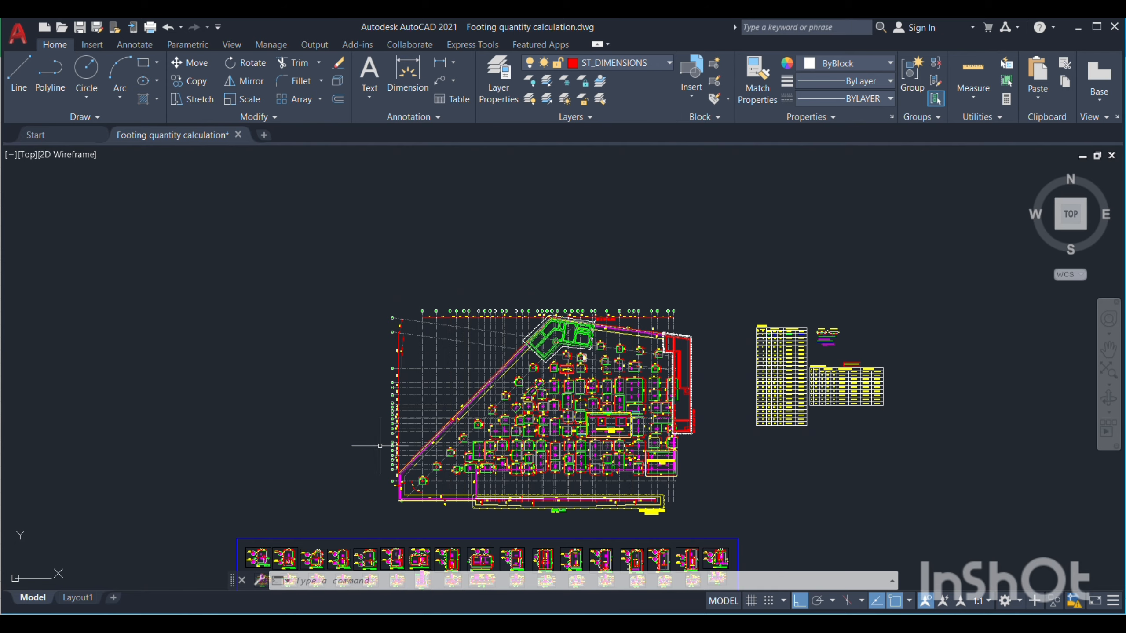
{"action": "left_click_drag", "start_coordinate": [727, 420], "coordinate": [696, 359]}
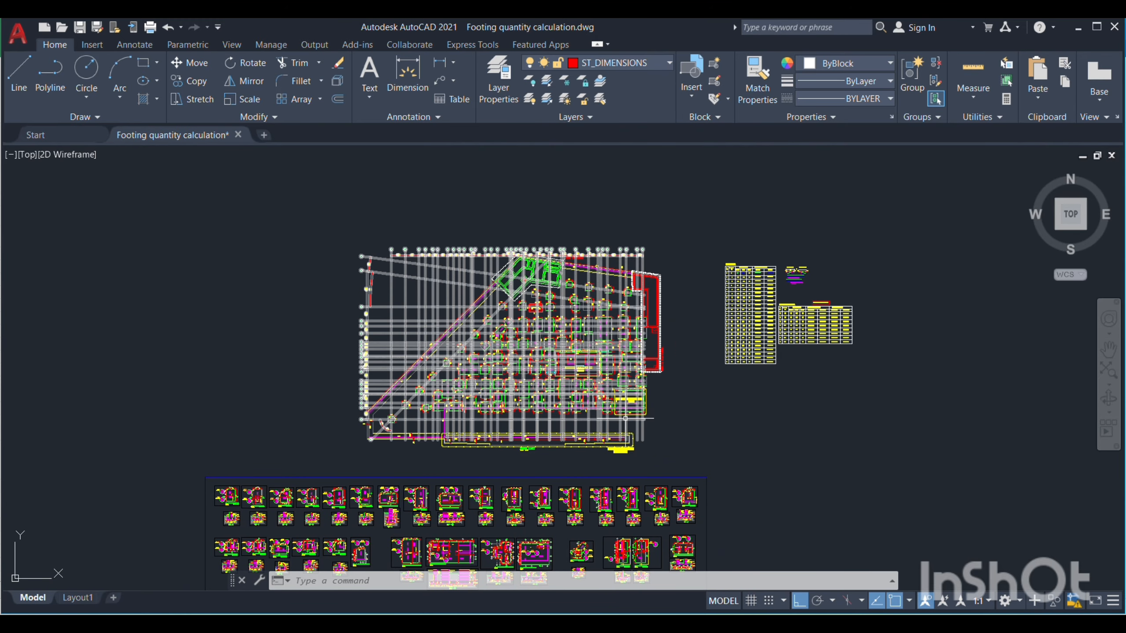
{"action": "scroll", "coordinate": [707, 330], "scroll_direction": "up", "scroll_amount": 2}
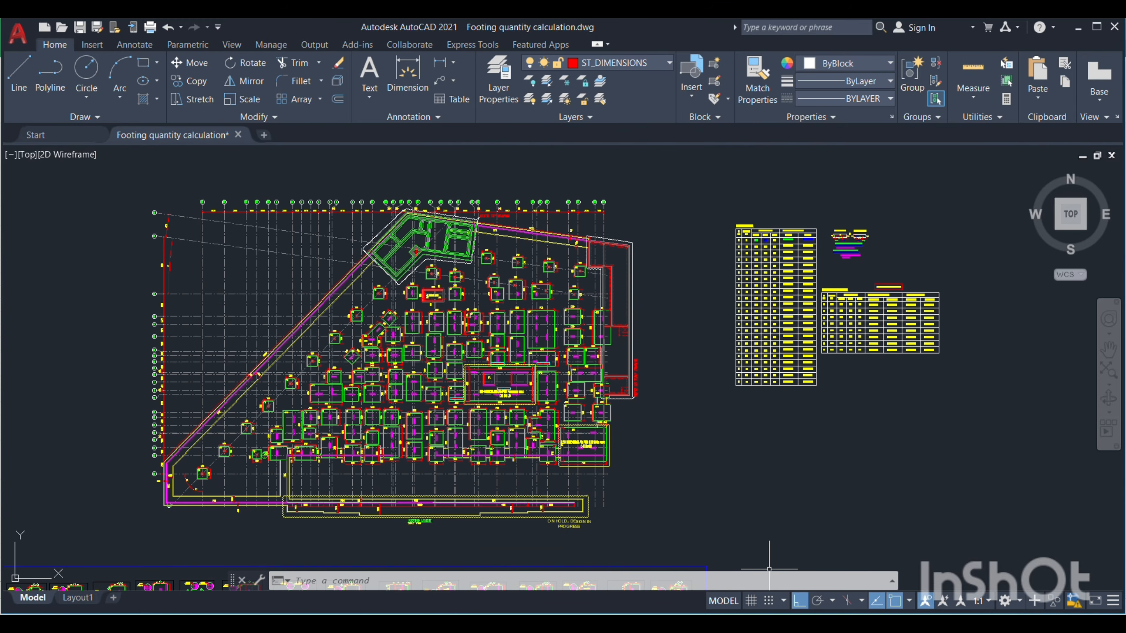
{"action": "mouse_move", "coordinate": [726, 624]}
{"action": "left_click", "coordinate": [727, 565]}
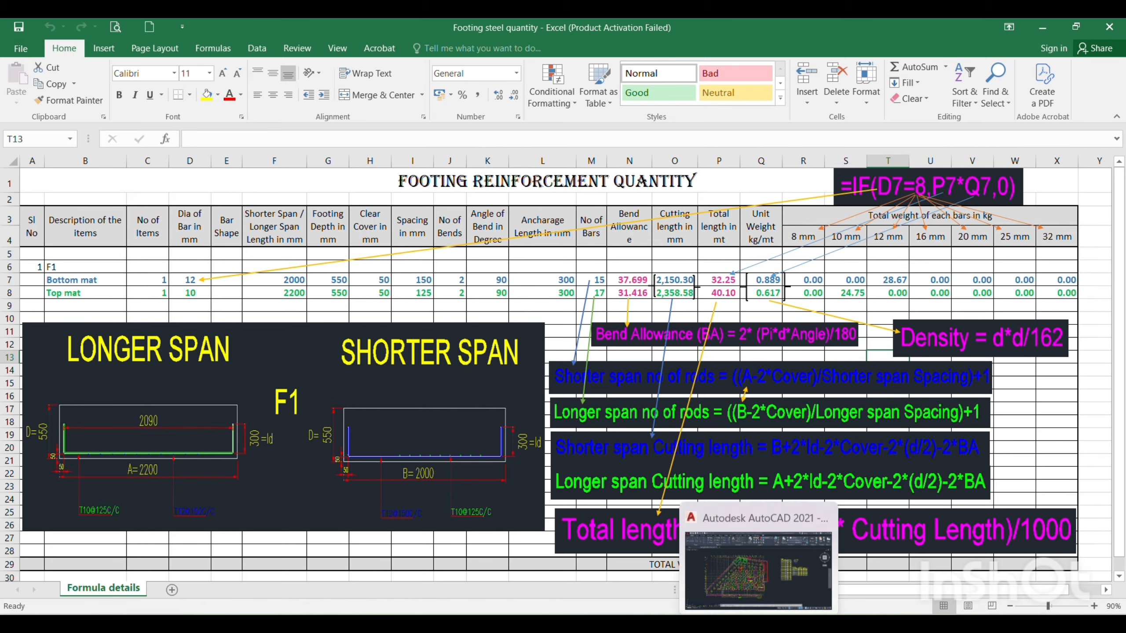
Switch to the AutoCAD drawing again to examine the footing plan beside the schedule tables, and go back to the Excel workbook
{"action": "left_click", "coordinate": [762, 558]}
{"action": "scroll", "coordinate": [700, 356], "scroll_direction": "down", "scroll_amount": 6}
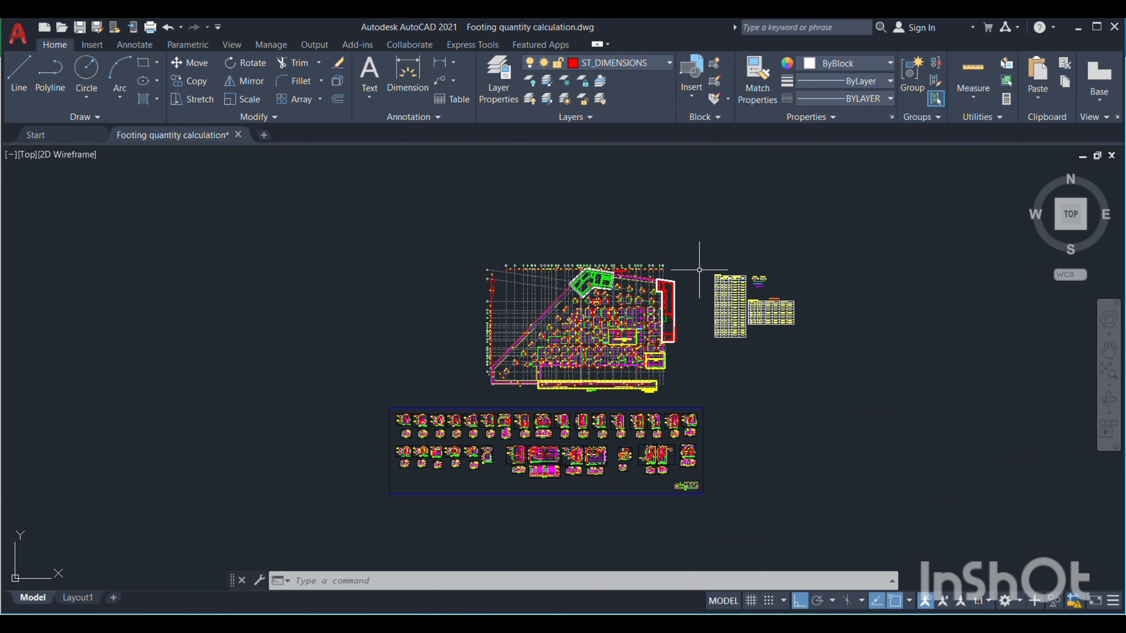
{"action": "scroll", "coordinate": [706, 307], "scroll_direction": "up", "scroll_amount": 4}
{"action": "scroll", "coordinate": [706, 307], "scroll_direction": "up", "scroll_amount": 5}
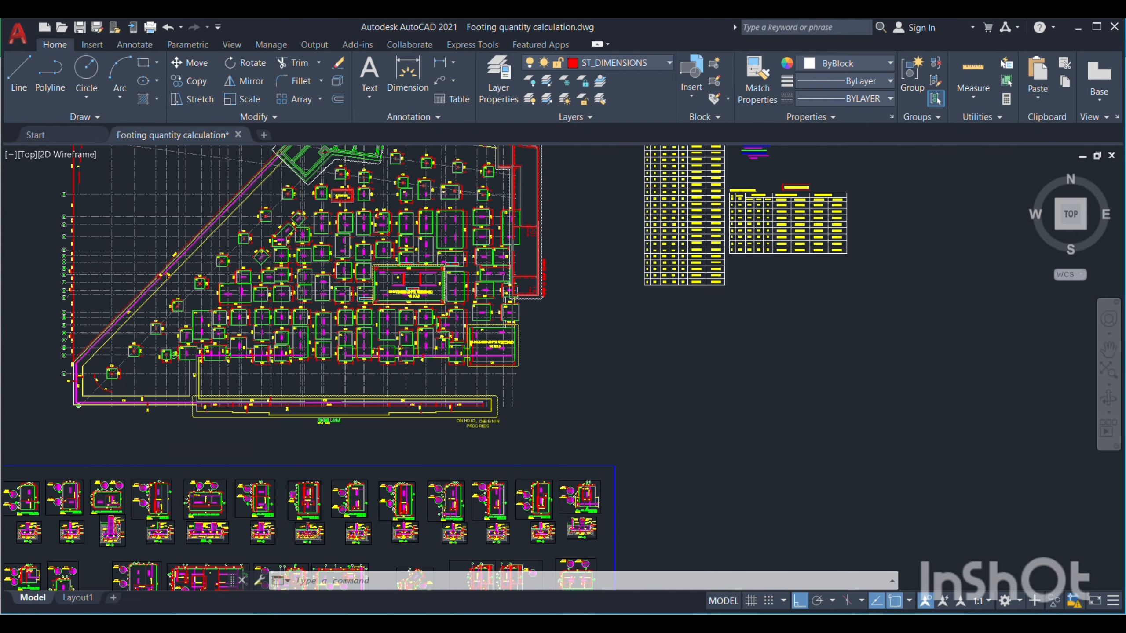
{"action": "mouse_move", "coordinate": [565, 334]}
{"action": "left_mouse_down"}
{"action": "mouse_move", "coordinate": [518, 366]}
{"action": "mouse_move", "coordinate": [490, 330]}
{"action": "left_mouse_up"}
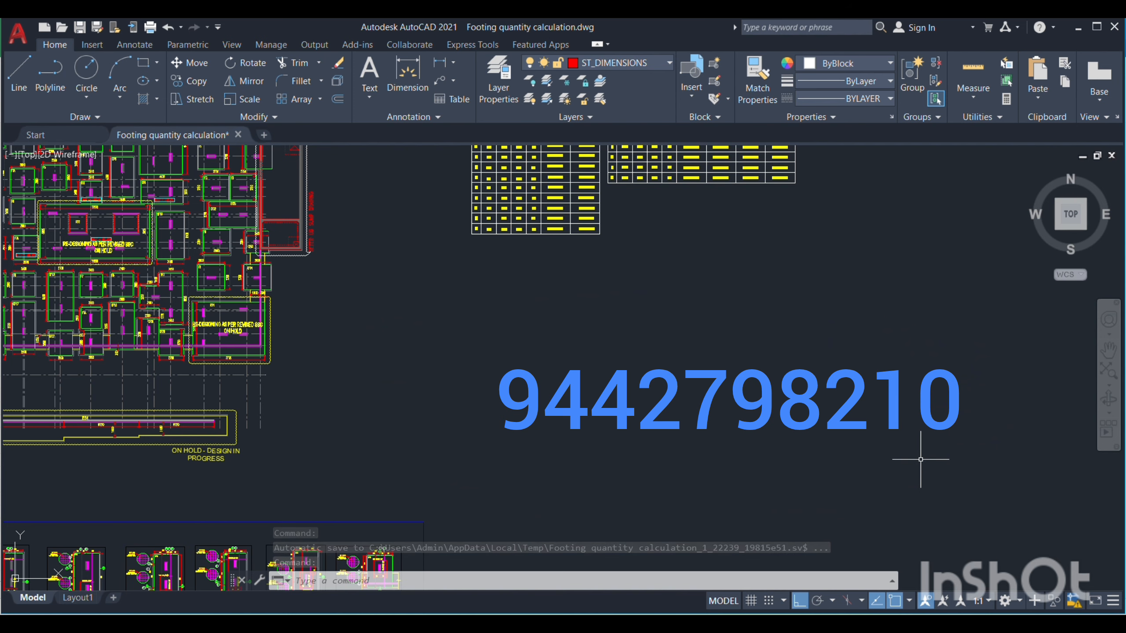
{"action": "scroll", "coordinate": [986, 446], "scroll_direction": "down", "scroll_amount": 6}
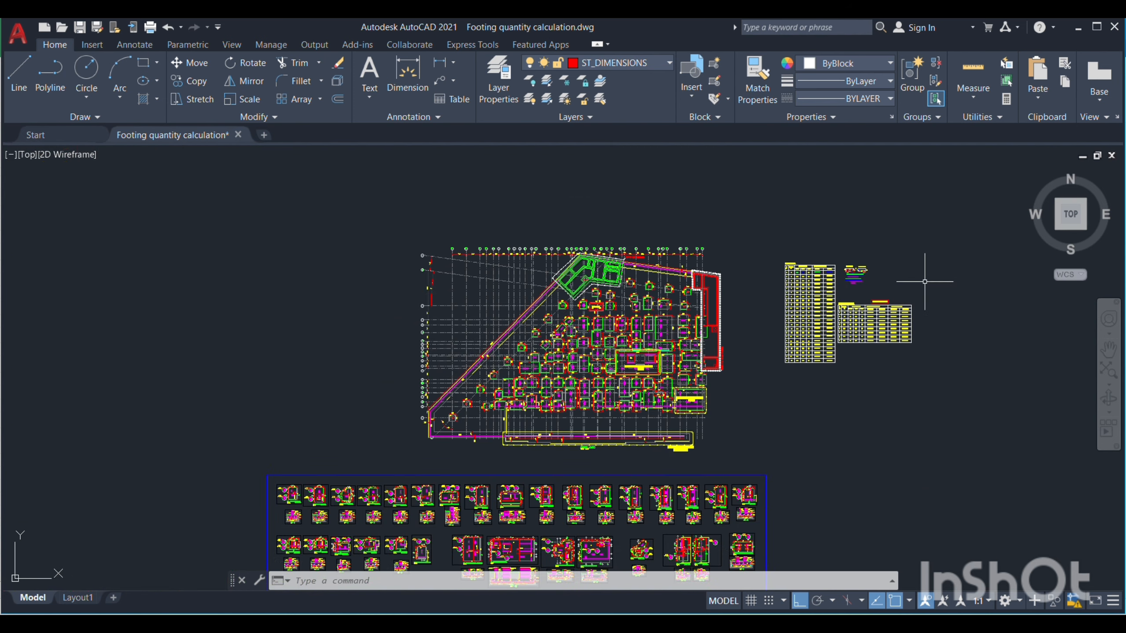
{"action": "scroll", "coordinate": [931, 288], "scroll_direction": "up", "scroll_amount": 2}
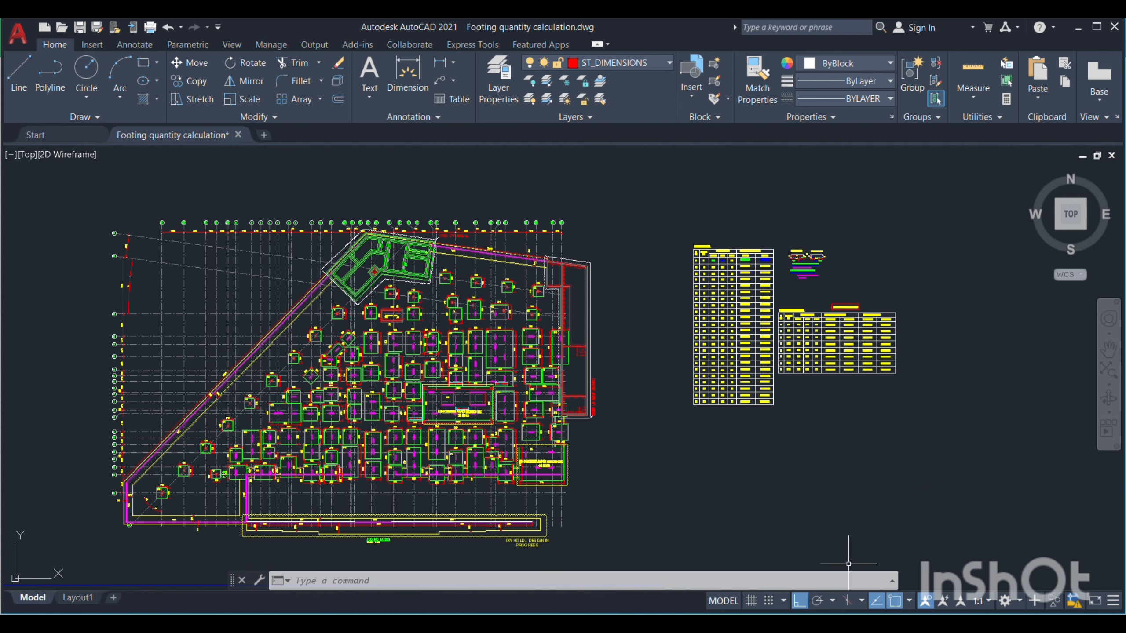
{"action": "mouse_move", "coordinate": [727, 623]}
{"action": "left_click", "coordinate": [725, 559]}
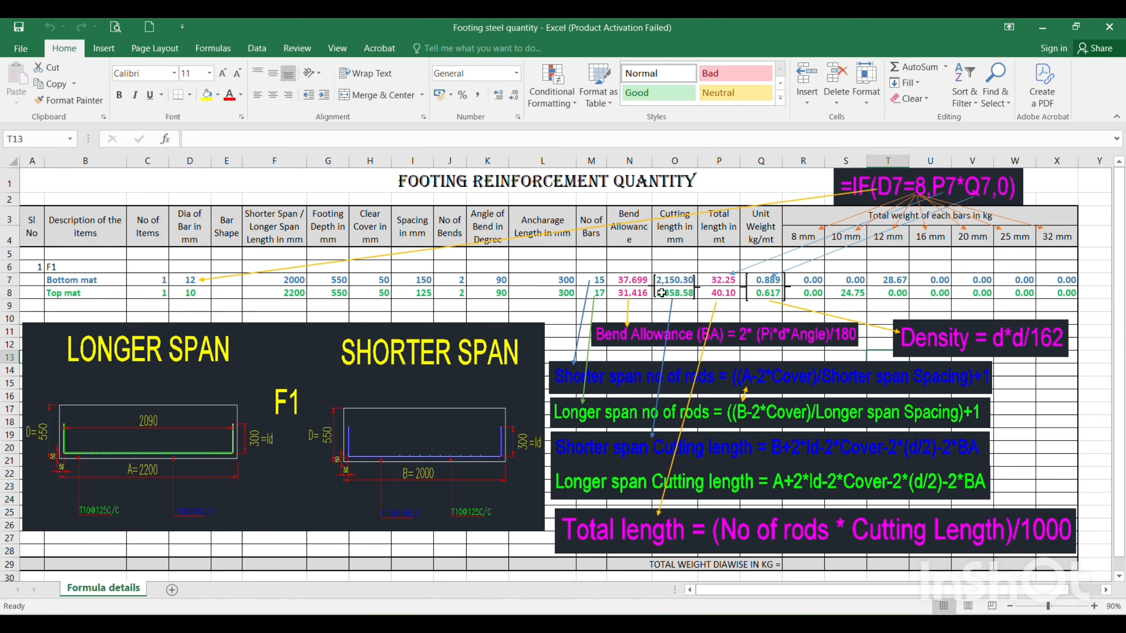